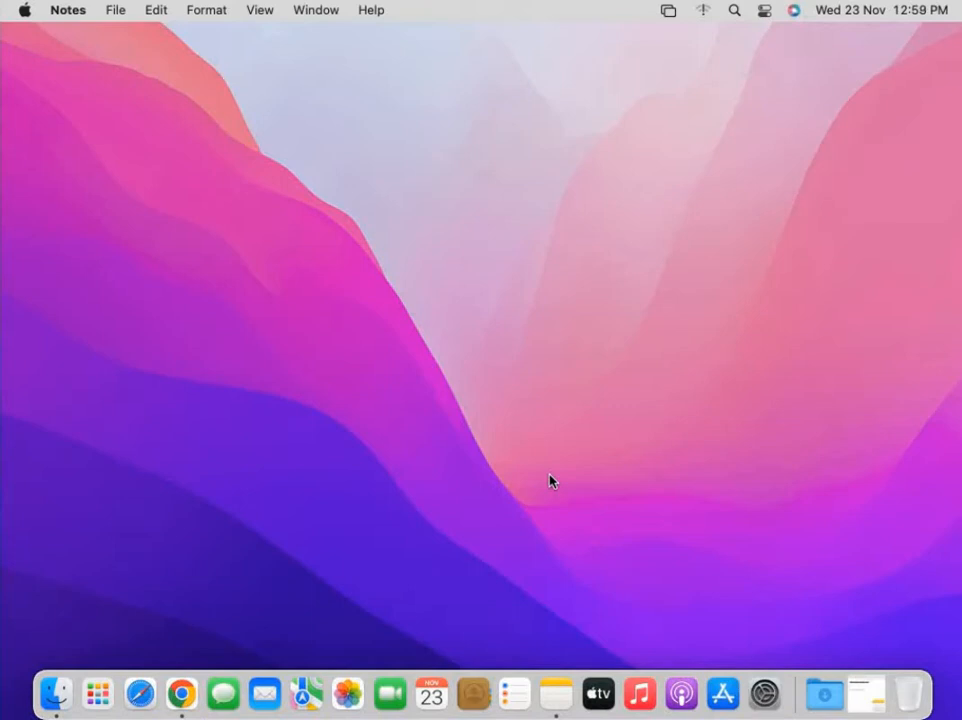
- Open Chrome in full screen and go to the SAP GUI site at sapgui.weebly.com
left_click(187, 691)
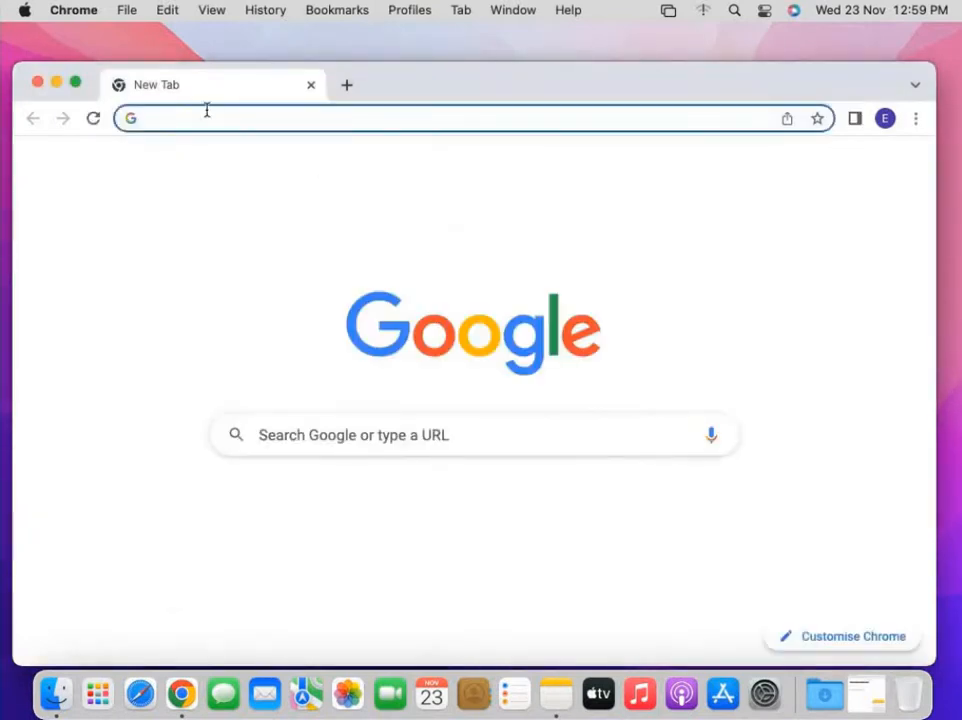
left_click(75, 88)
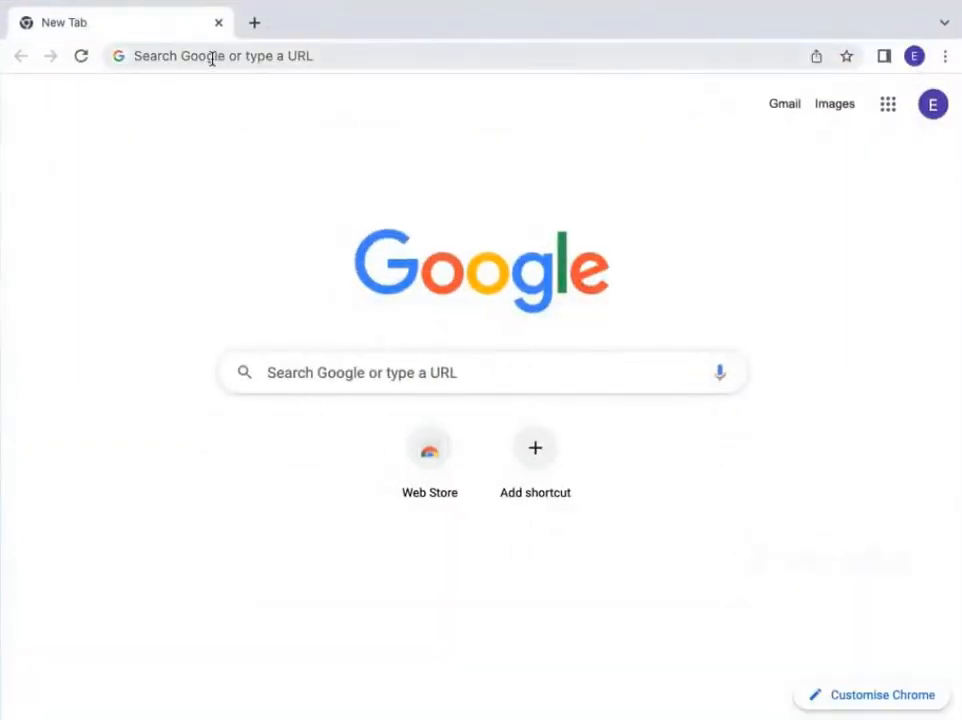
left_click(211, 57)
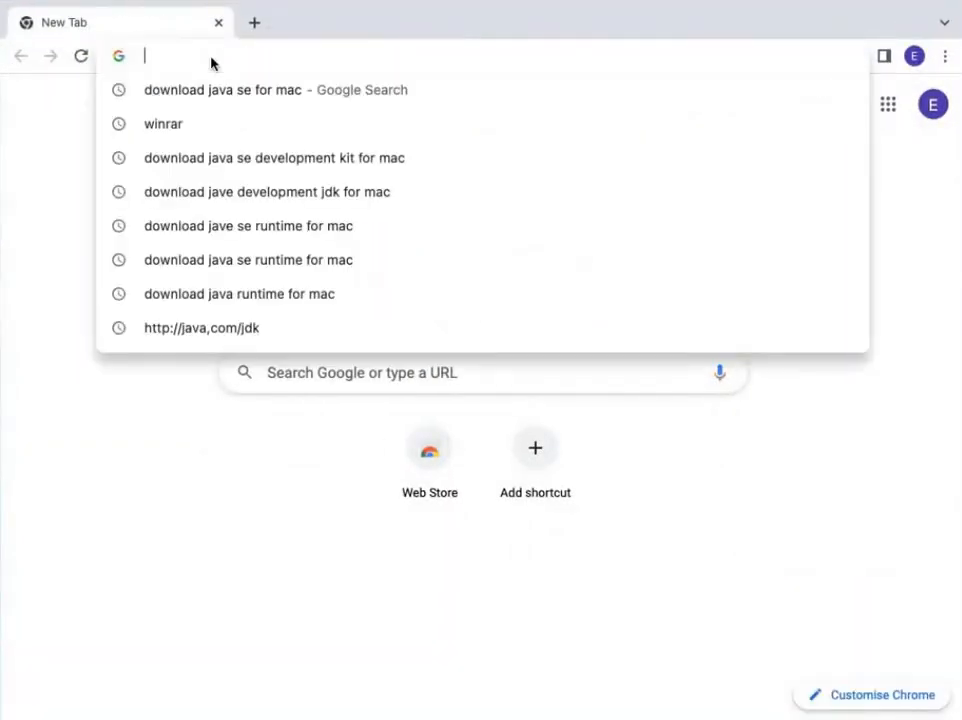
type("sap")
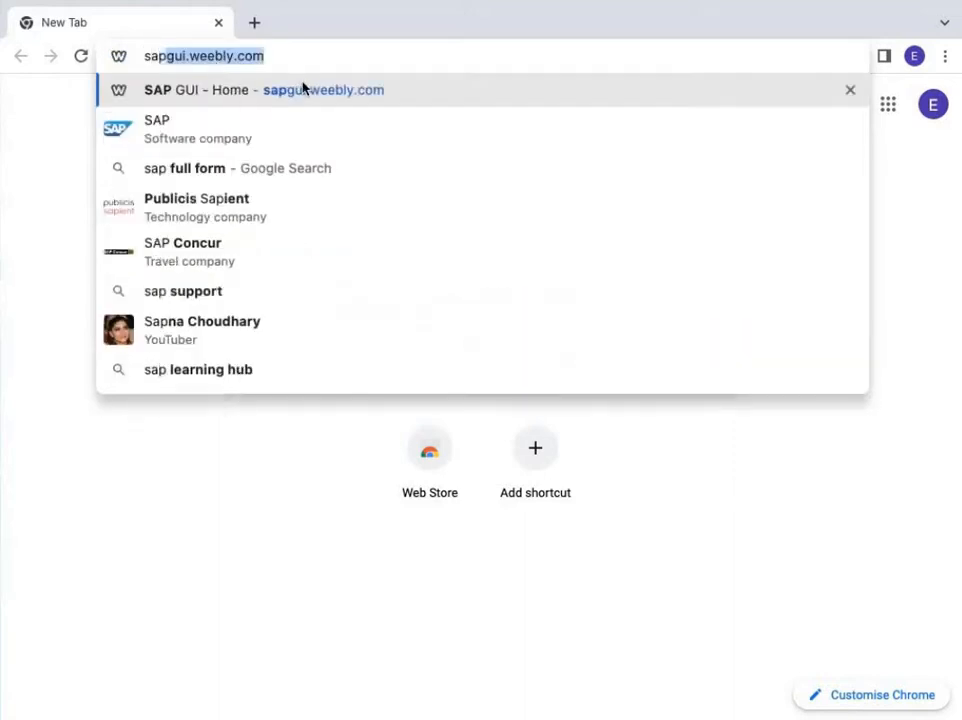
left_click(306, 91)
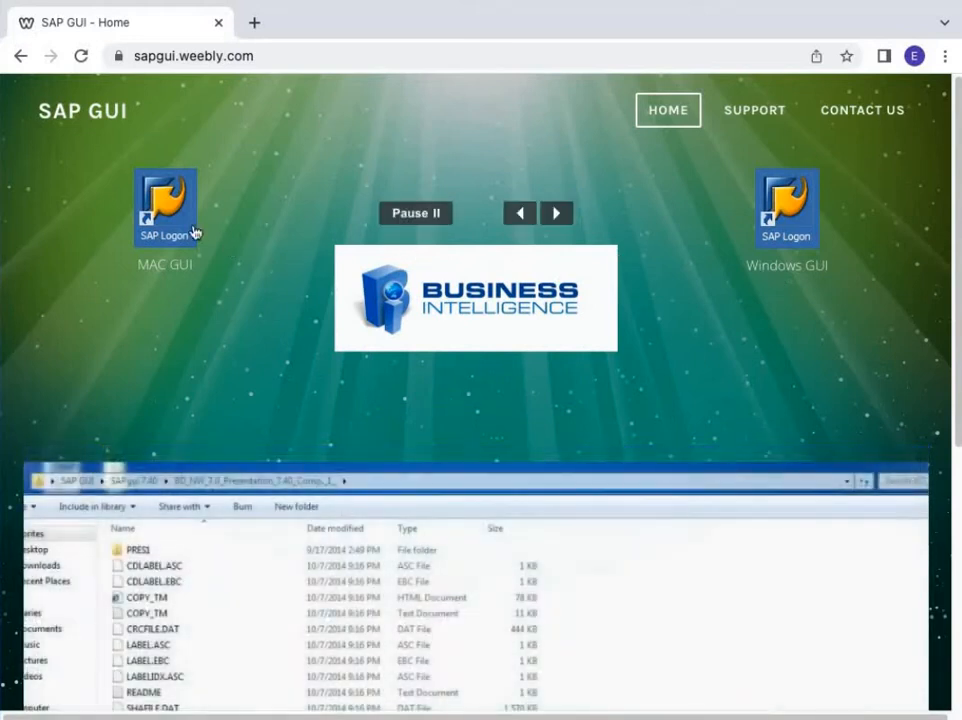
- Download the MAC GUI archive 50144807_7.ZIP from Google Drive, proceeding without the virus scan
left_click(172, 232)
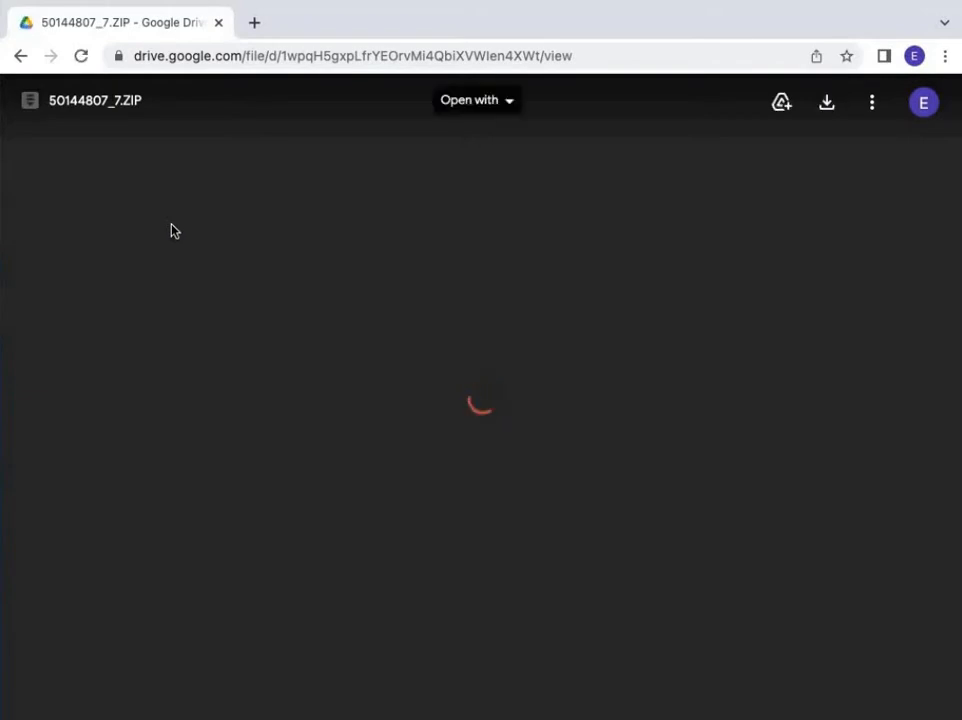
left_click(391, 338)
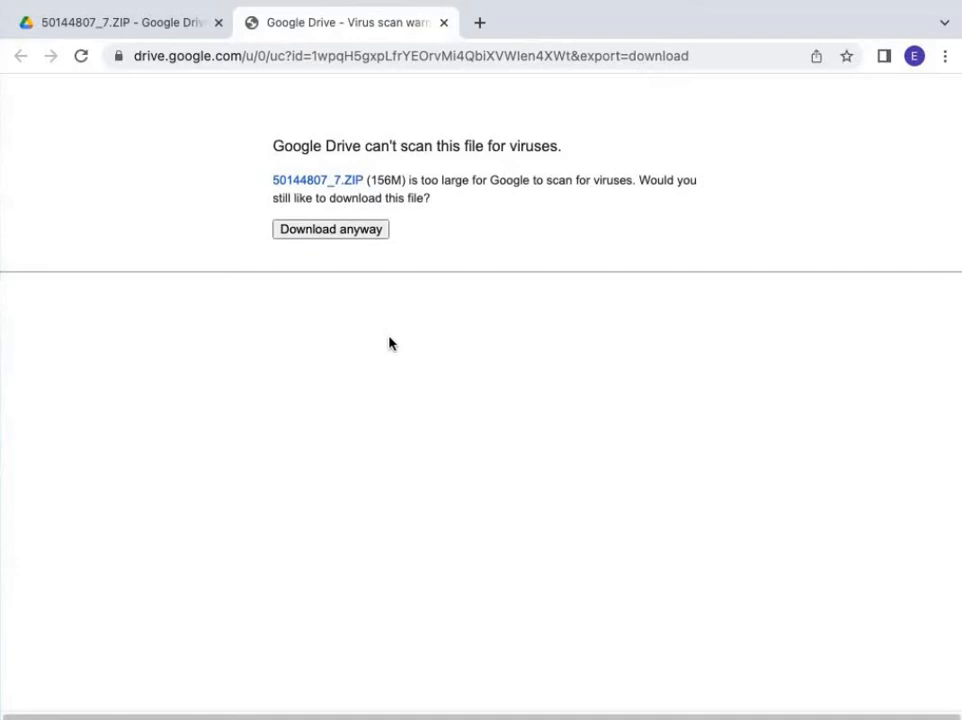
left_click(335, 238)
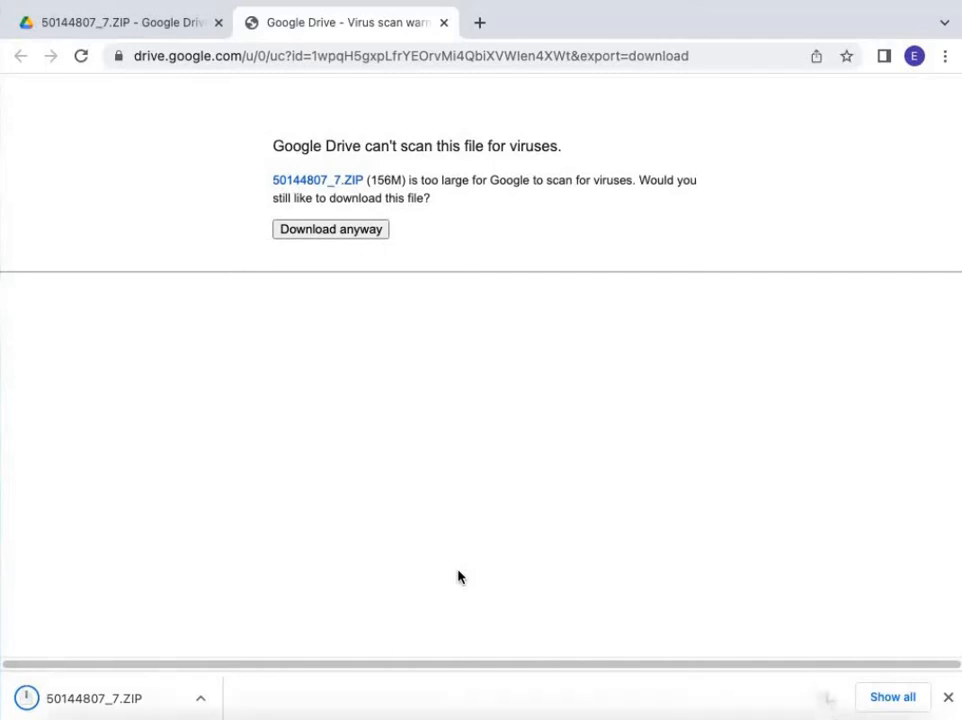
- Search Google for "download java se for mac" in a new tab and open Oracle's Java Downloads page
left_click(481, 25)
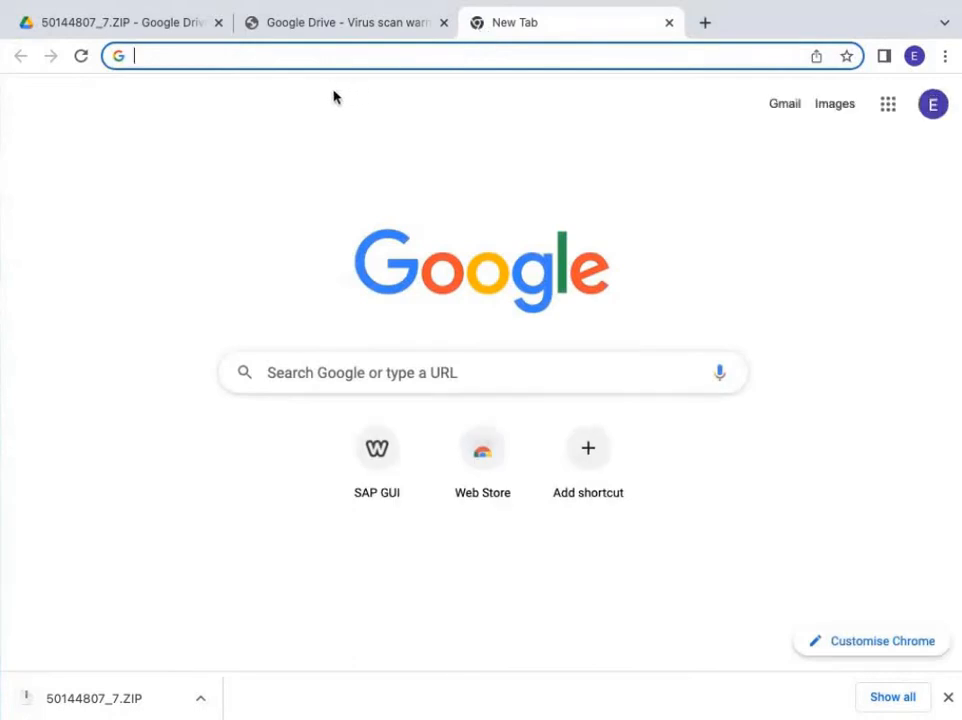
type("downloa")
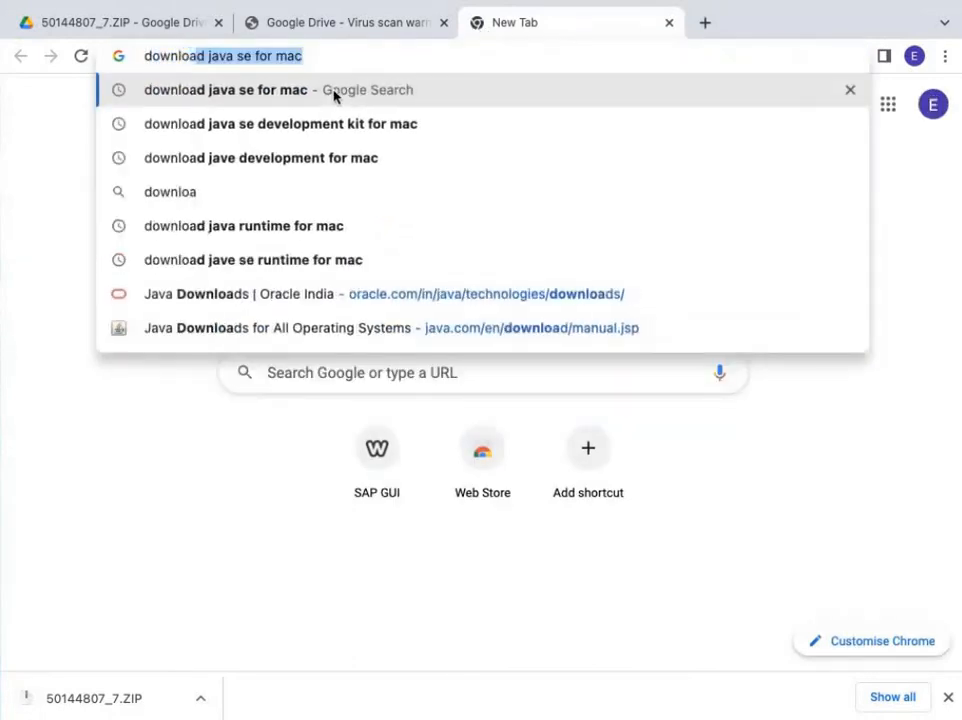
type("d jav")
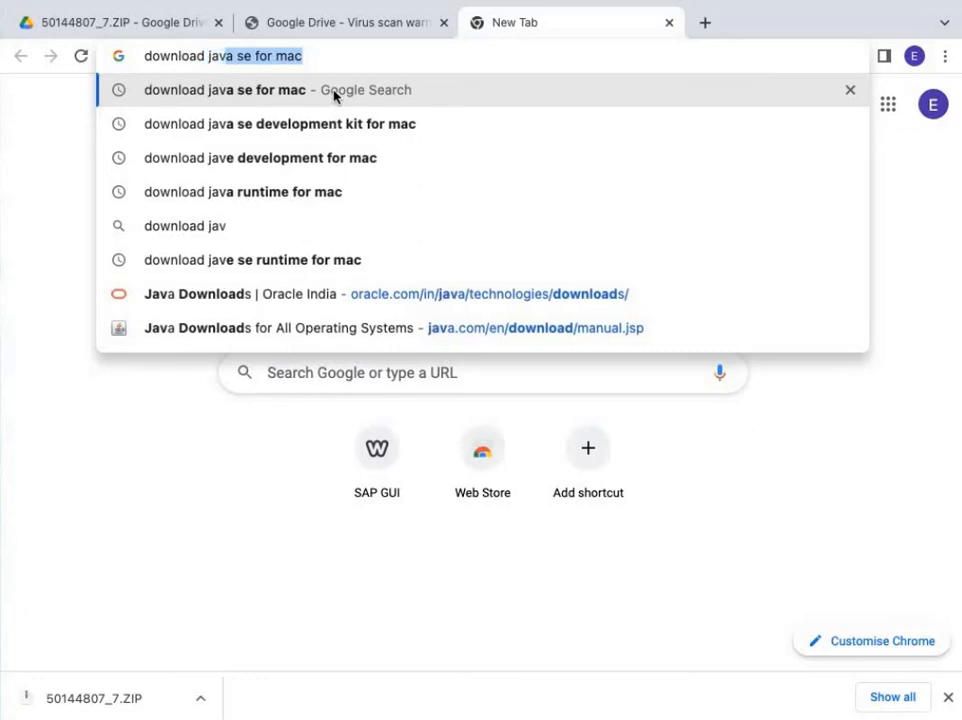
type("a se")
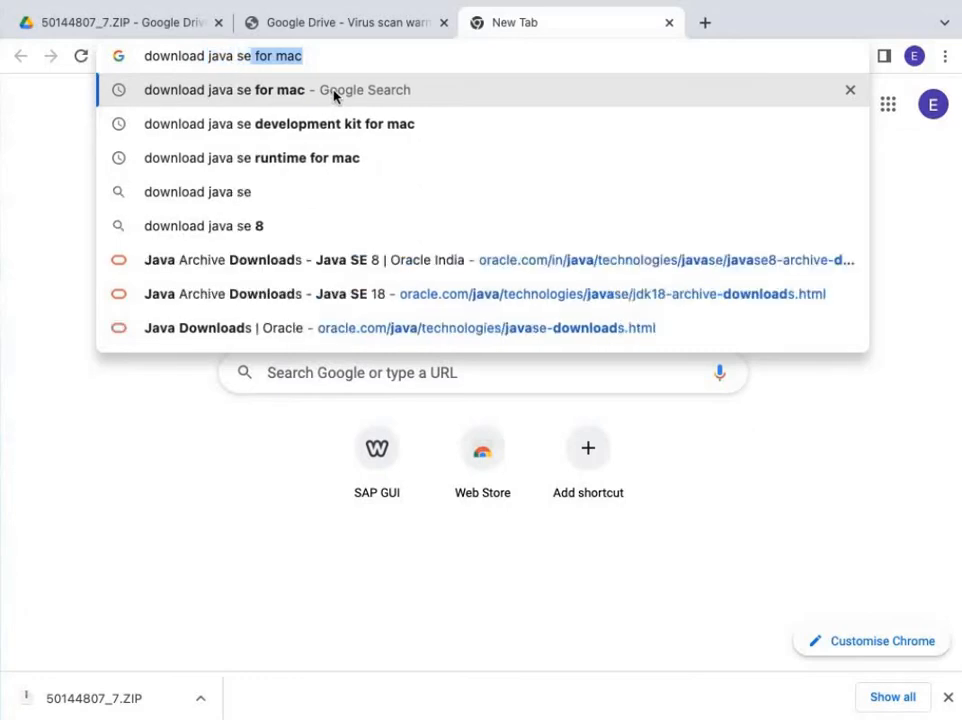
left_click(278, 96)
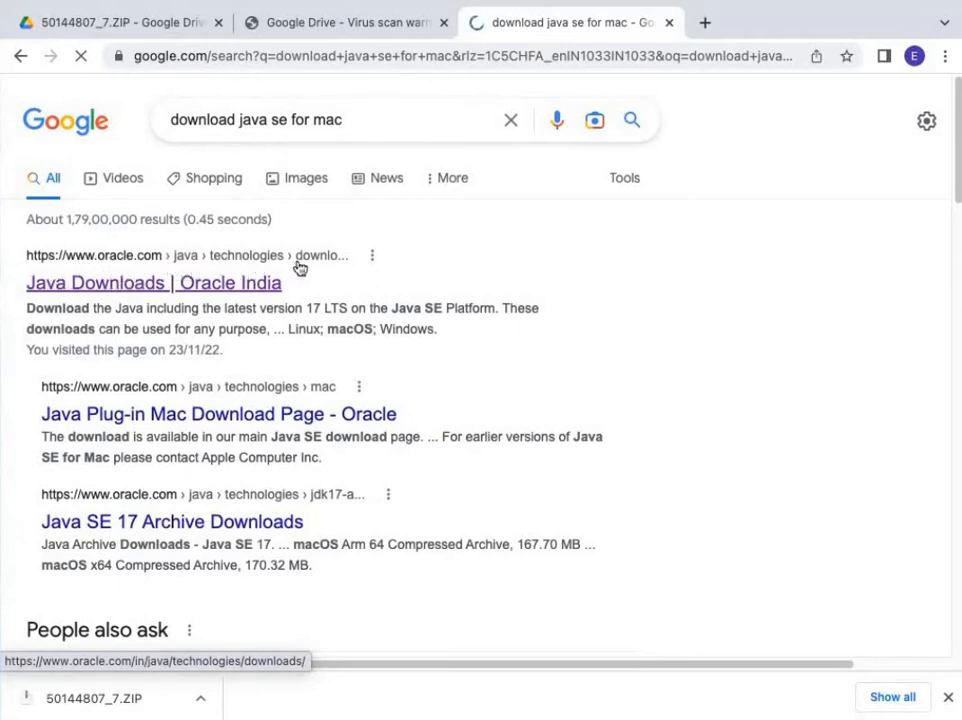
left_click(182, 290)
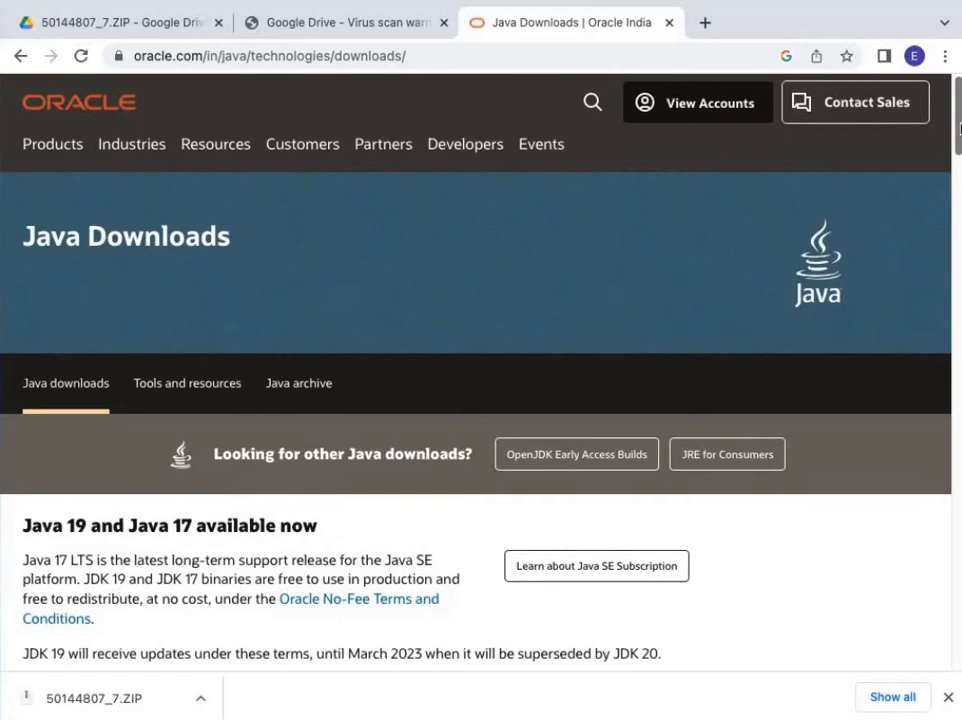
- Download the macOS x64 DMG Installer of Java SE Development Kit 19.0.1, jdk-19_macos-x64_bin.dmg
left_click_drag(960, 128, 960, 204)
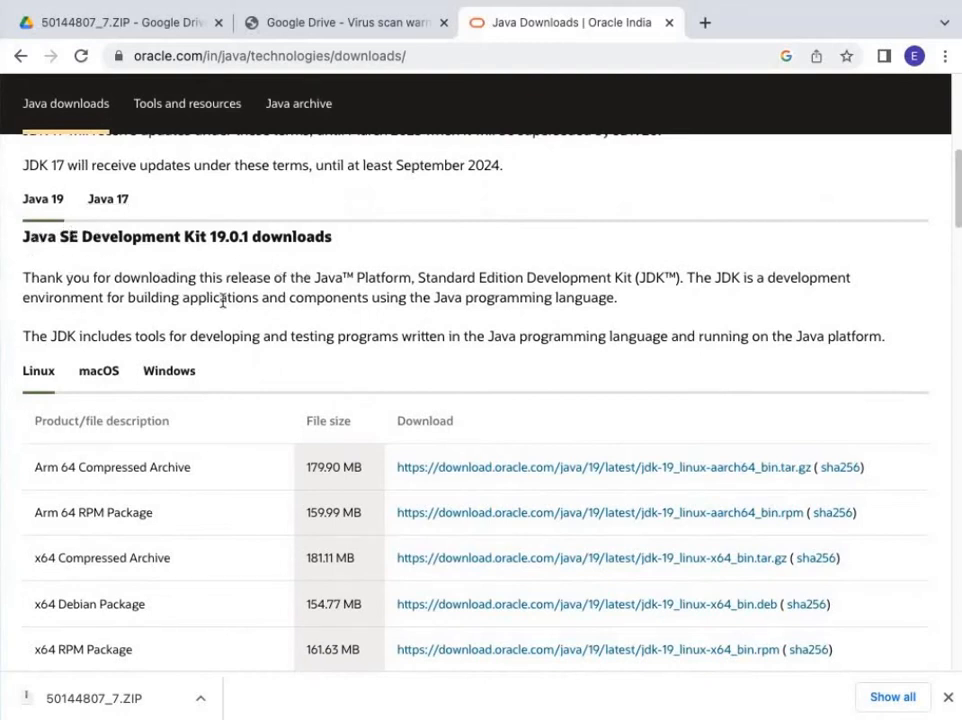
left_click(102, 372)
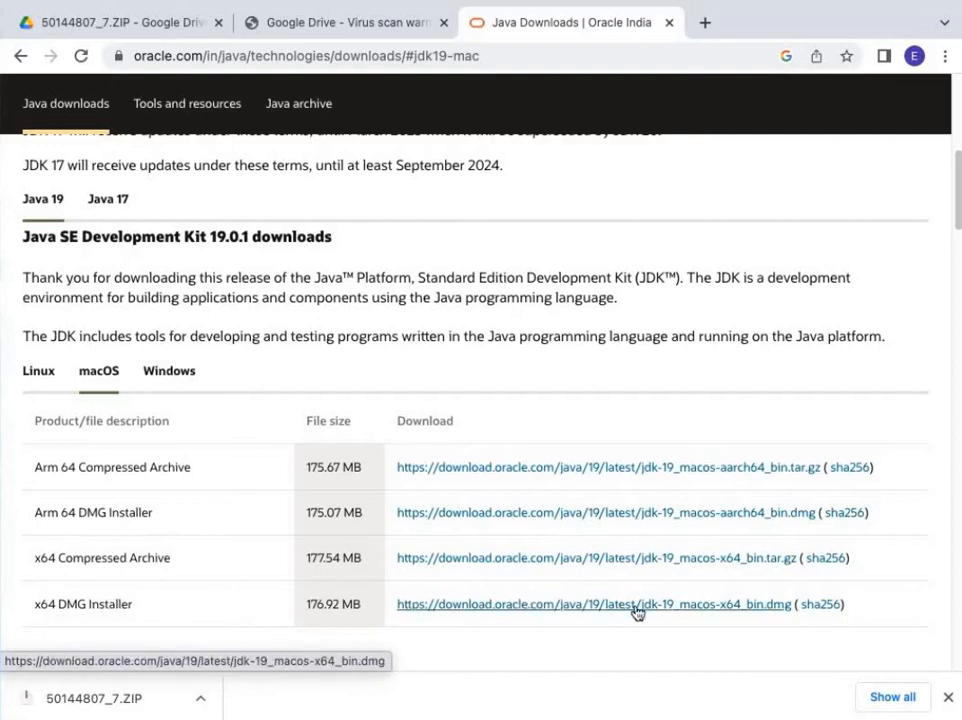
left_click(721, 606)
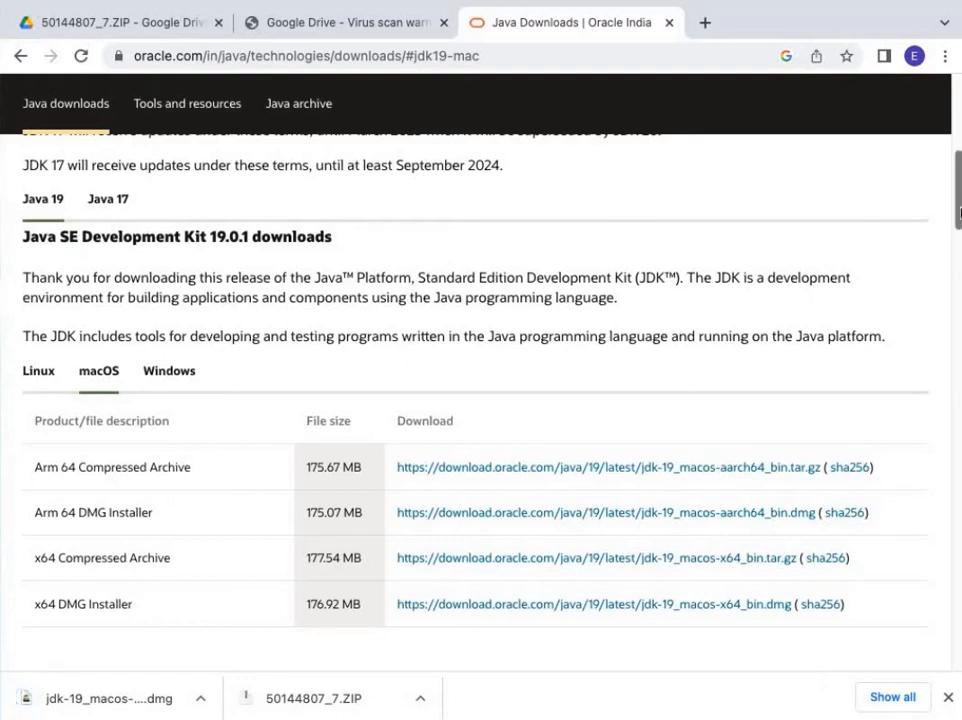
- Download the Java 8 macOS installer jdk-8u351-macosx-x64.dmg, accepting the Oracle license agreement, and close the download dialog
left_click_drag(958, 212, 958, 410)
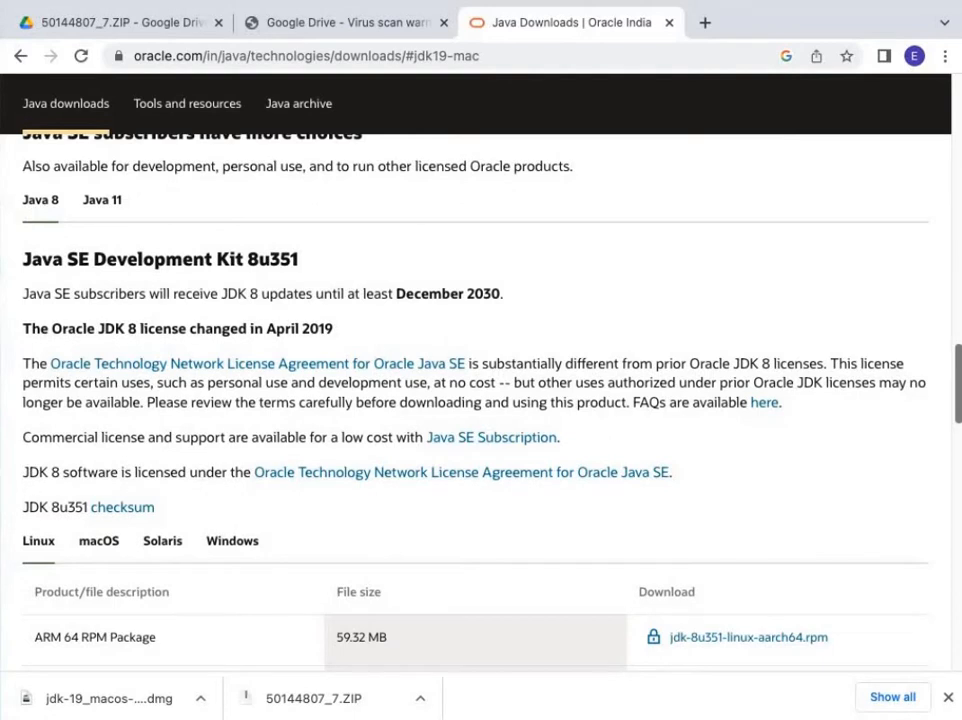
left_click_drag(958, 410, 958, 412)
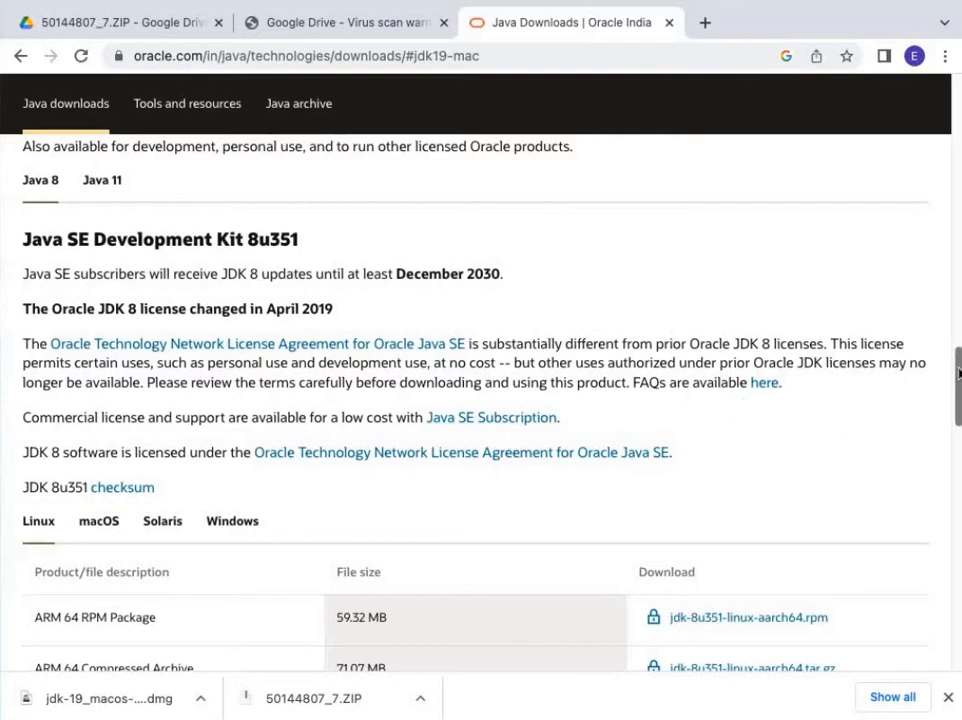
left_click_drag(958, 380, 958, 414)
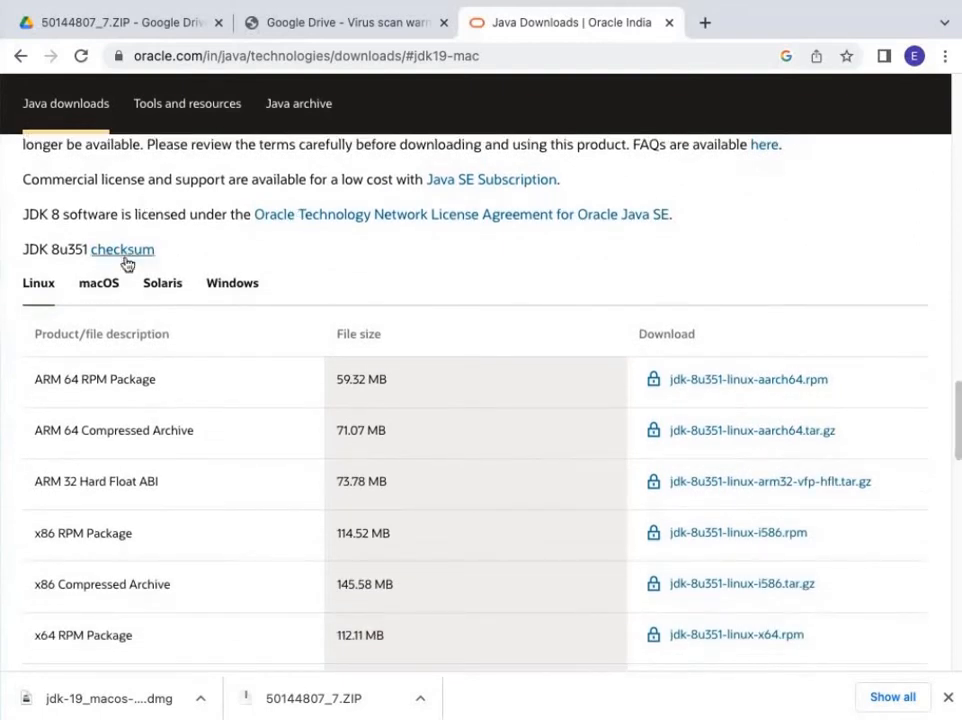
left_click(100, 285)
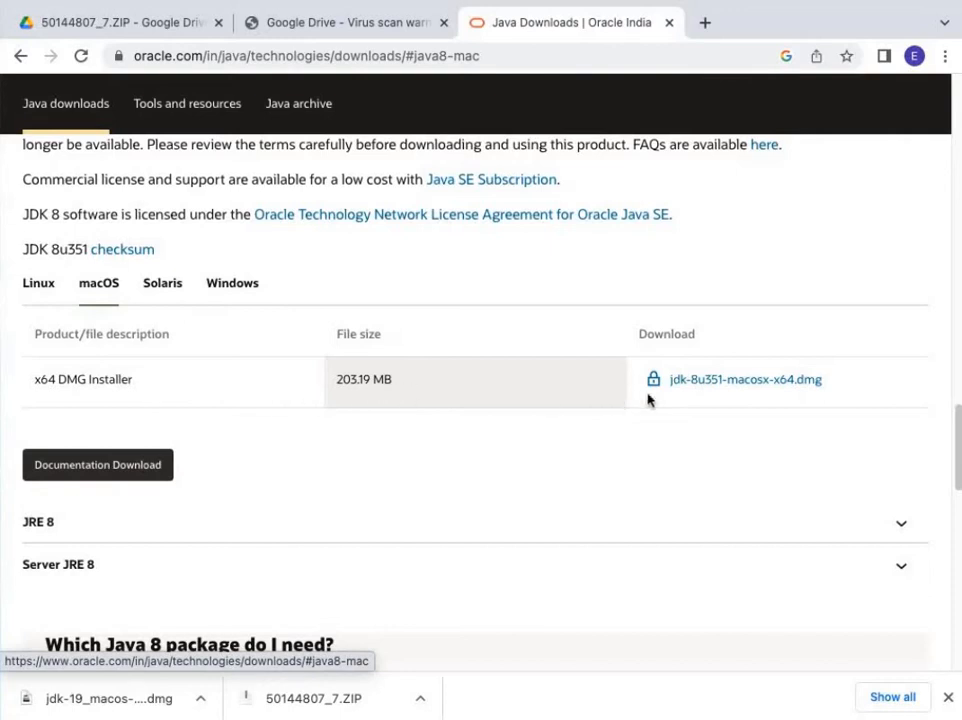
left_click(711, 383)
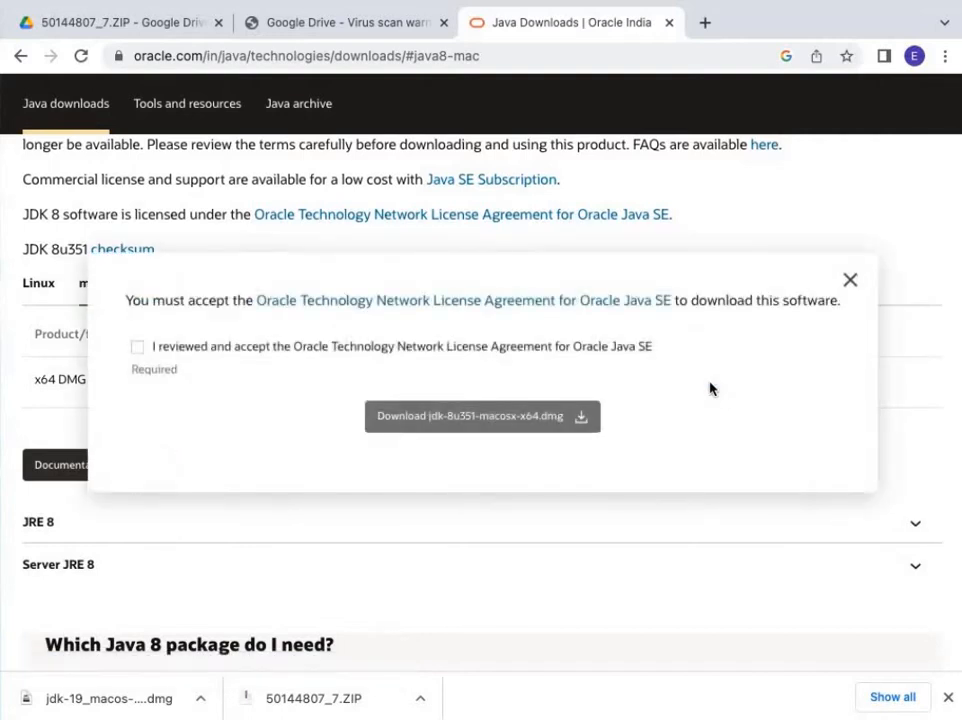
left_click(138, 347)
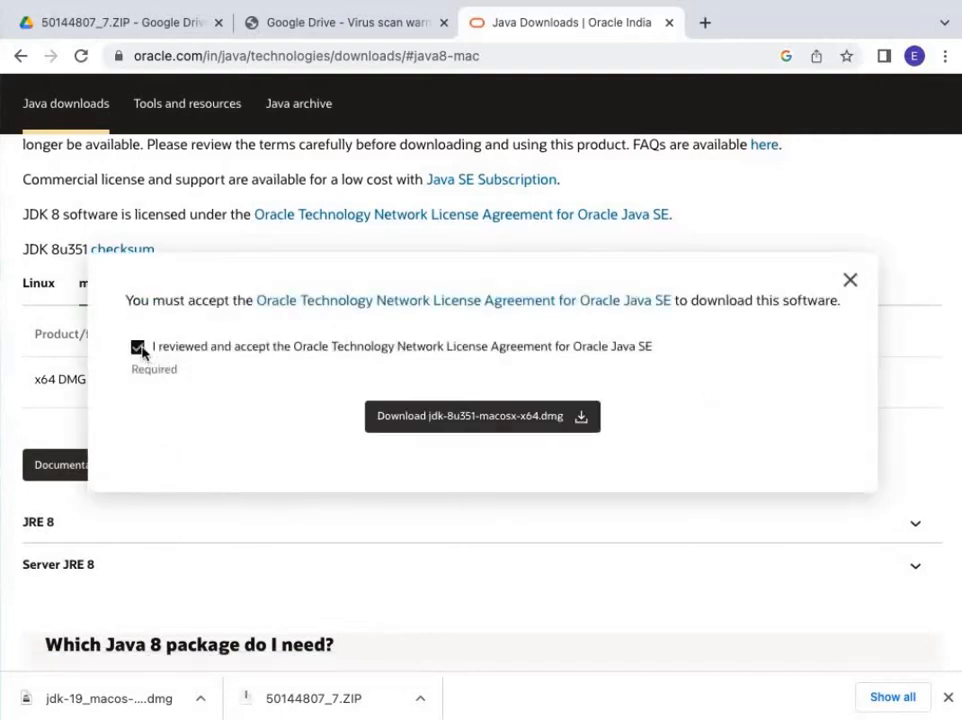
left_click(449, 418)
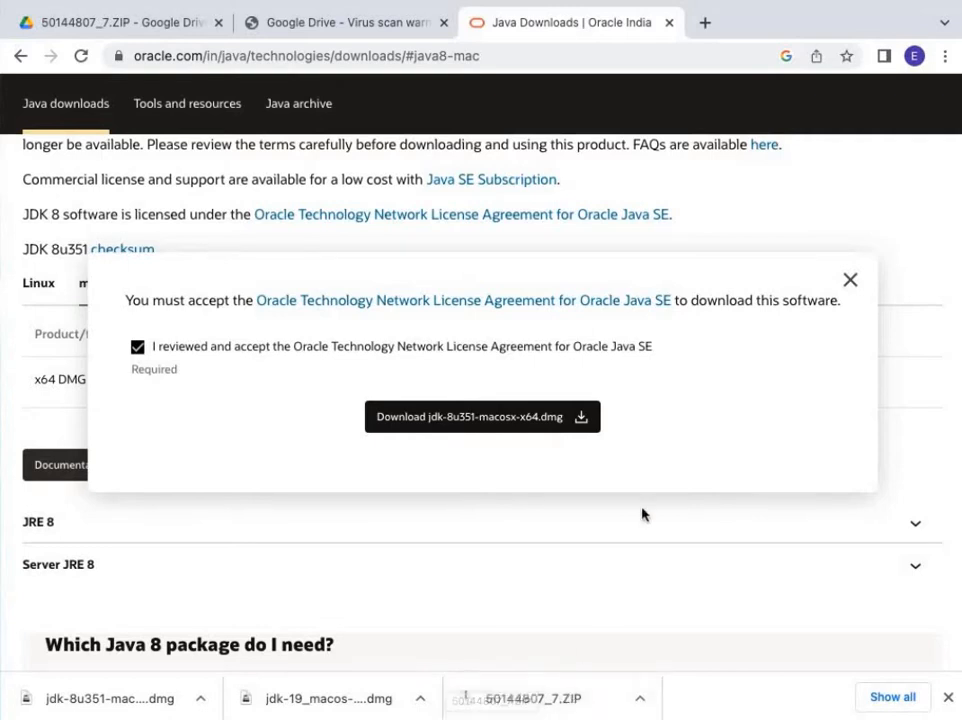
left_click(849, 282)
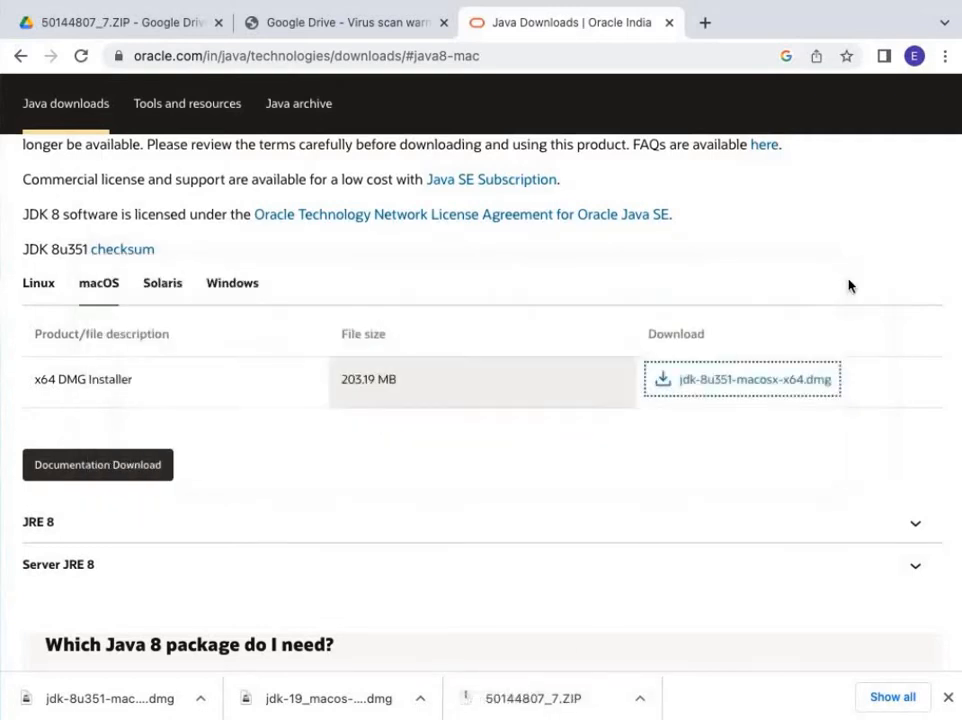
- Leave full screen, minimise both Chrome windows and open the Downloads folder in Finder
mouse_move(92, 26)
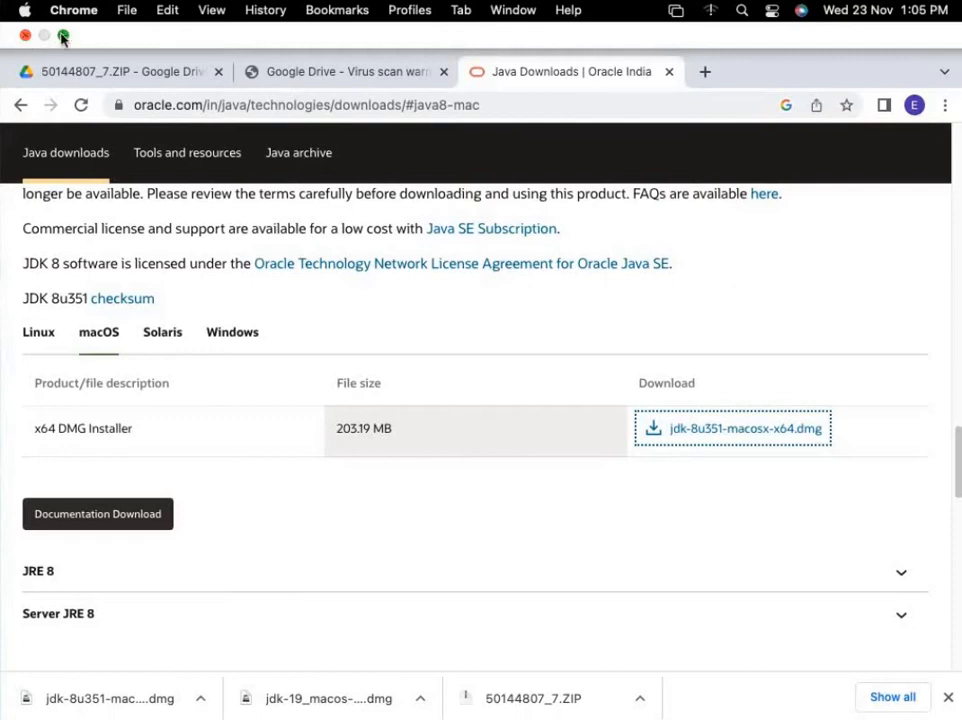
left_click(62, 35)
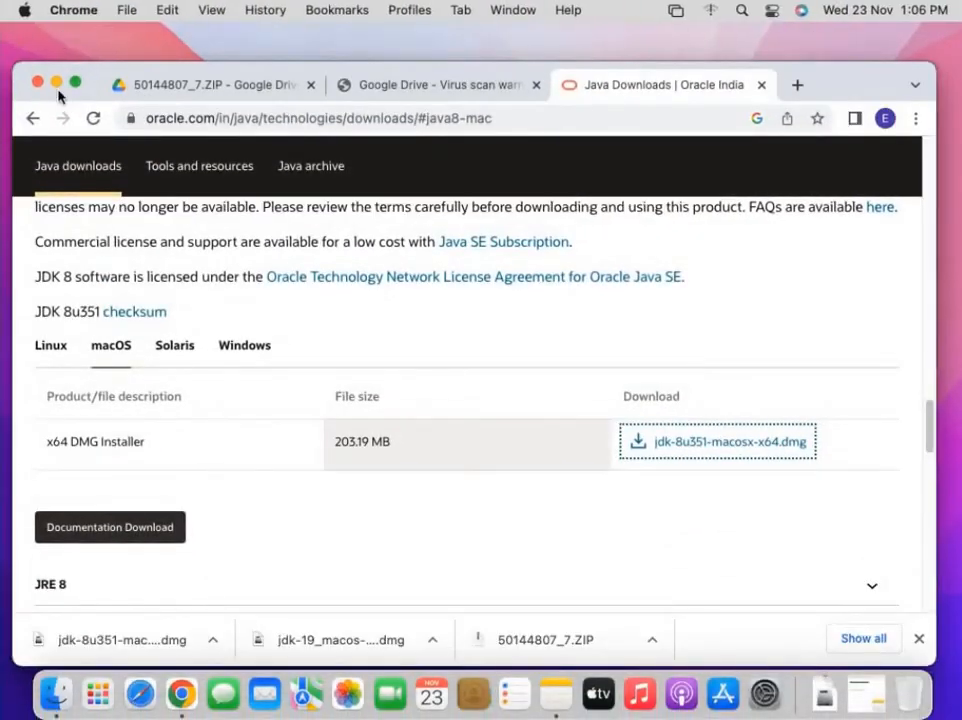
left_click(58, 88)
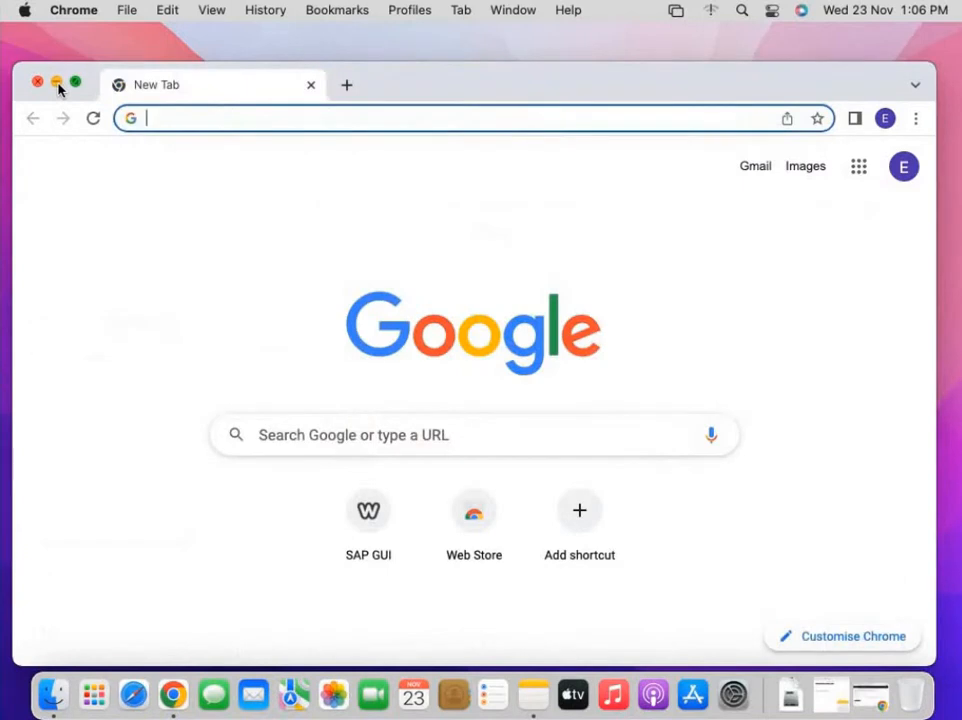
left_click(57, 83)
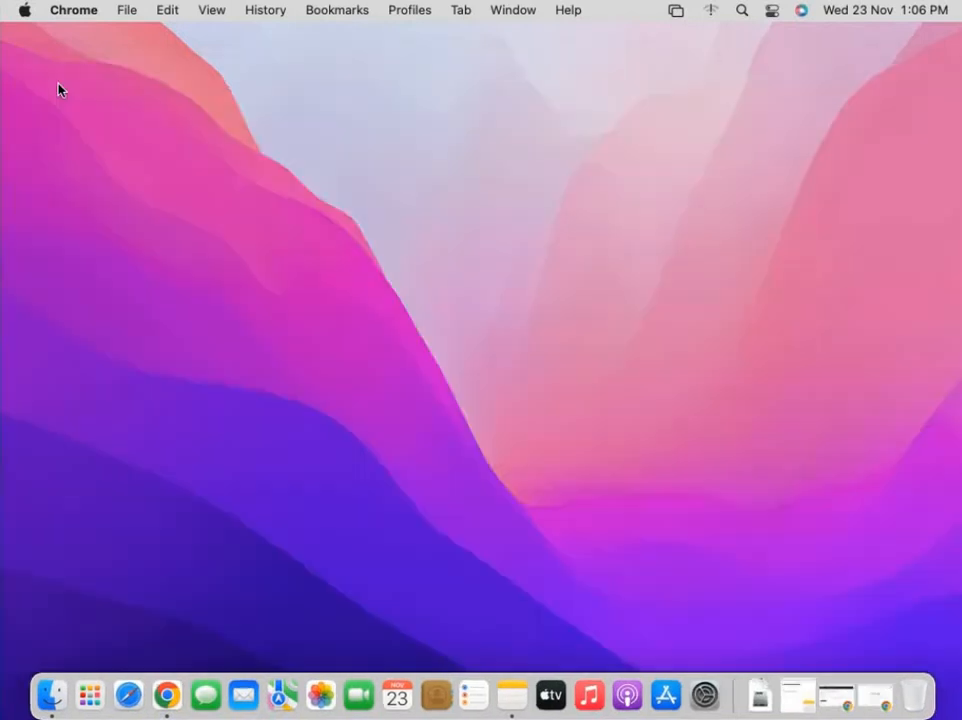
right_click(759, 695)
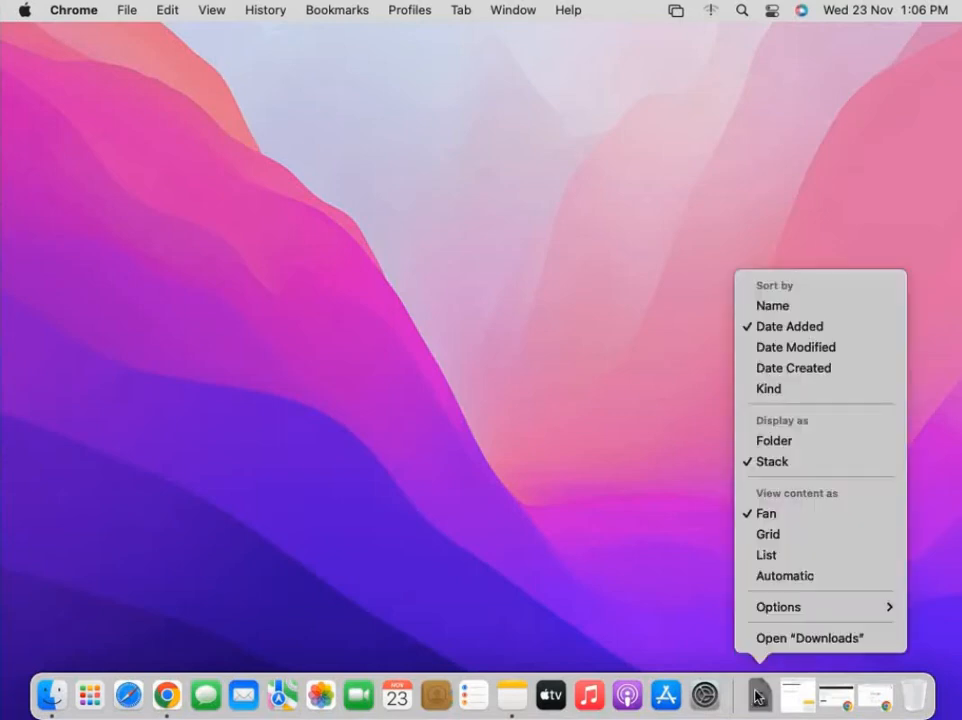
left_click(780, 641)
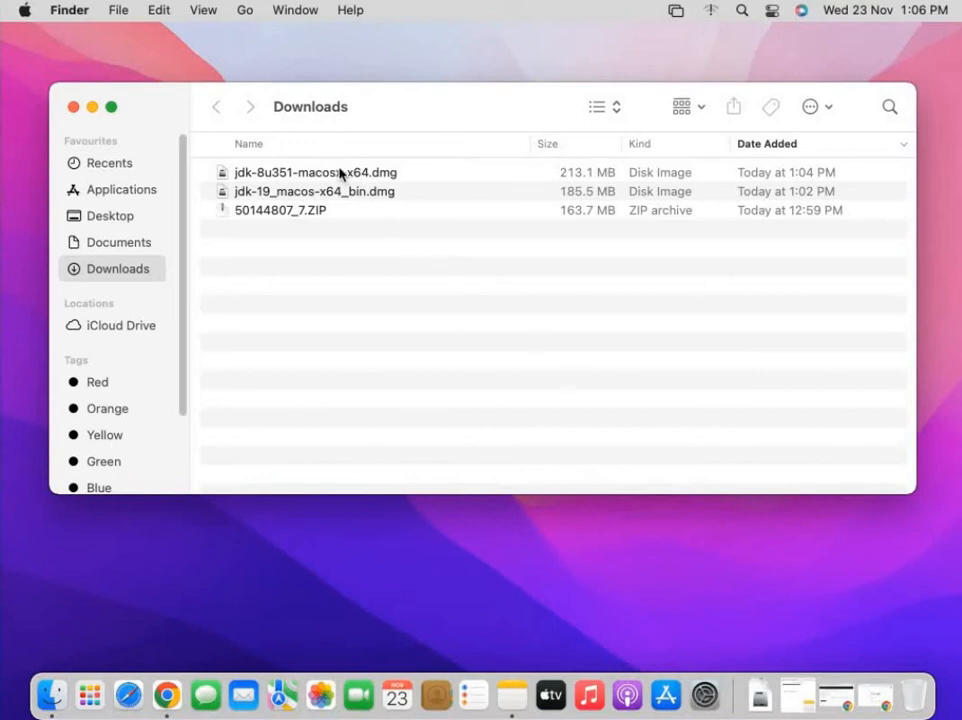
- Install JDK 19.0.1 from jdk-19_macos-x64_bin.dmg, authorising with the account password, keep the installer and close its disk image window
left_click(290, 198)
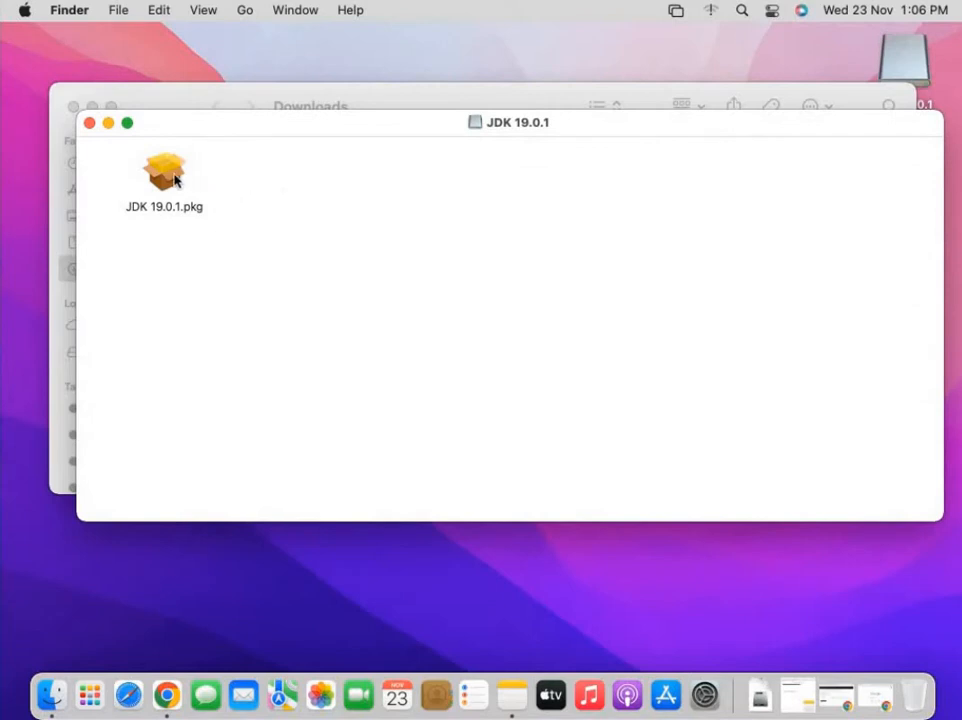
double_click(165, 175)
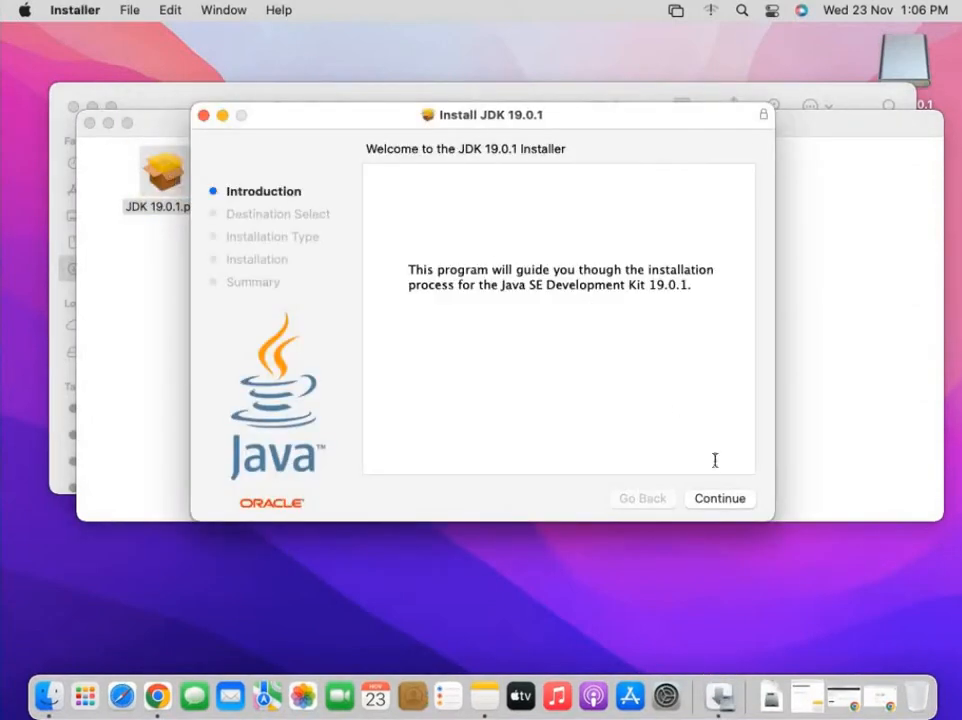
left_click(721, 500)
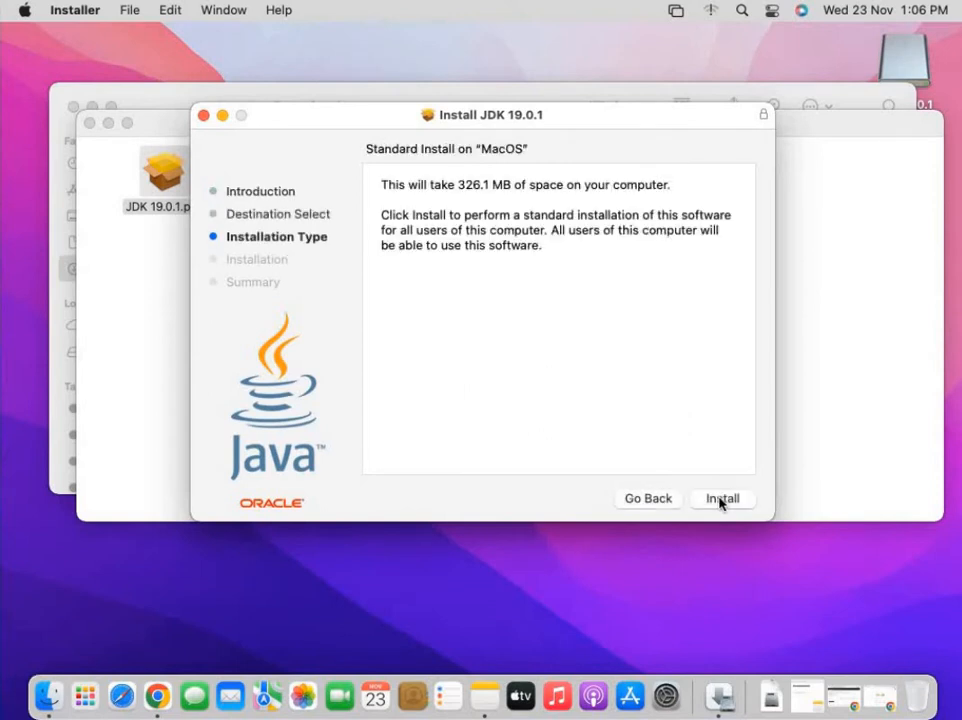
left_click(721, 500)
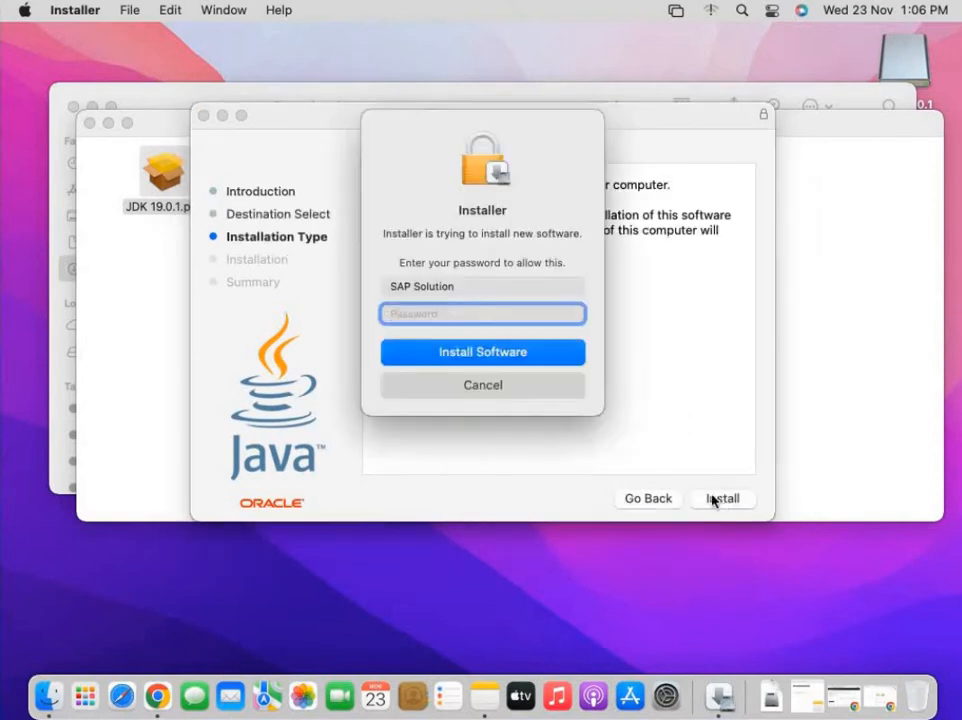
type("•••••••")
left_click(548, 359)
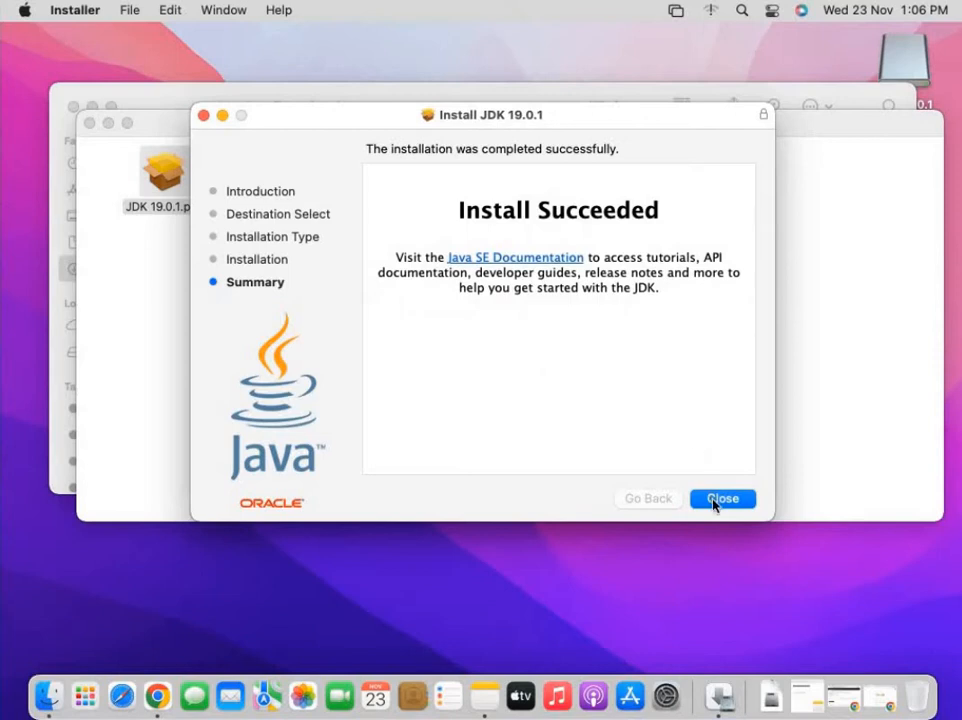
left_click(714, 501)
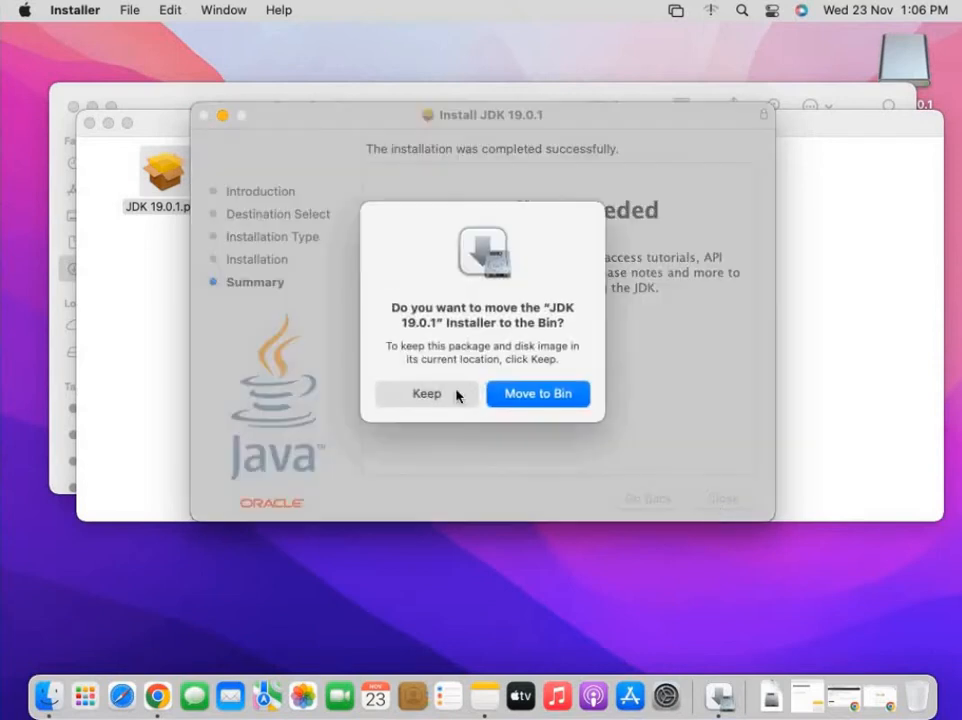
left_click(444, 397)
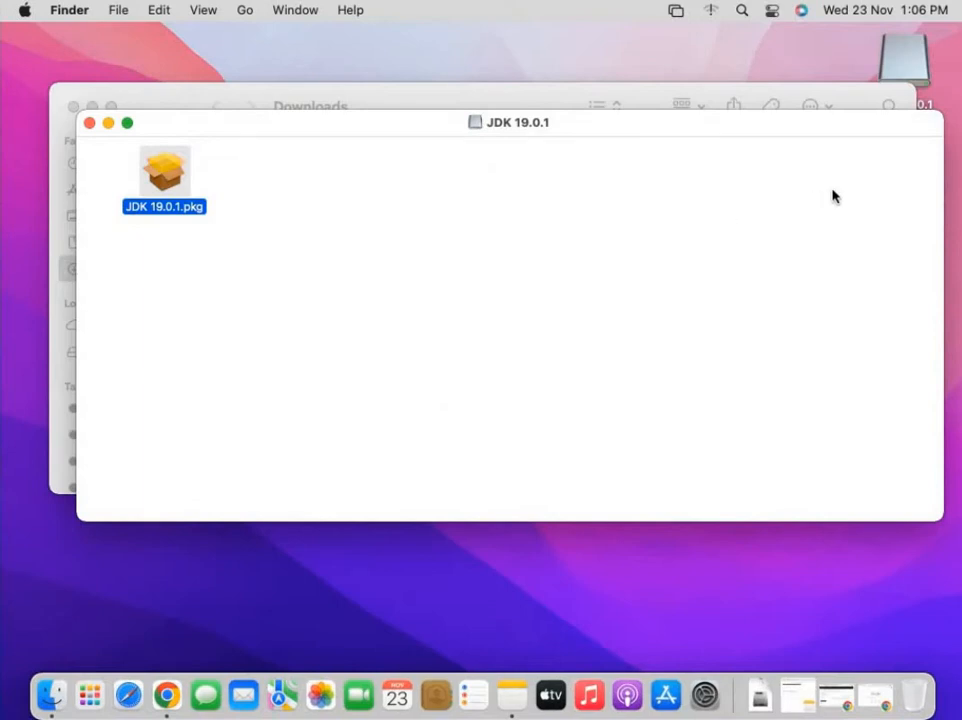
left_click(89, 123)
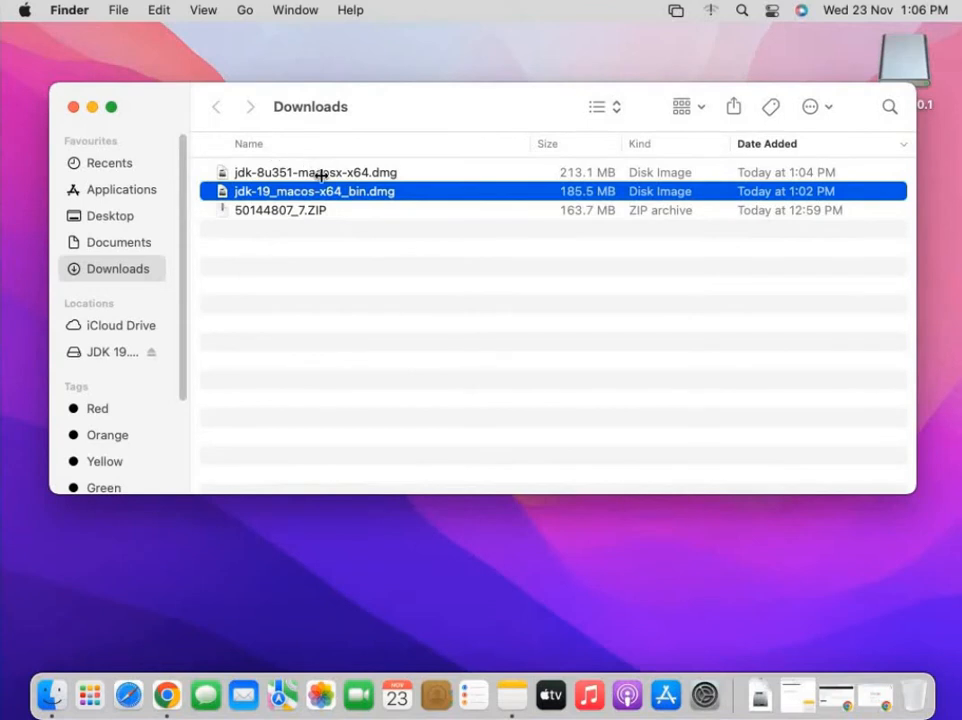
- Install JDK 8 Update 351 from jdk-8u351-macosx-x64.dmg, authorising with the account password, keep the installer and close its disk image window
left_click(362, 174)
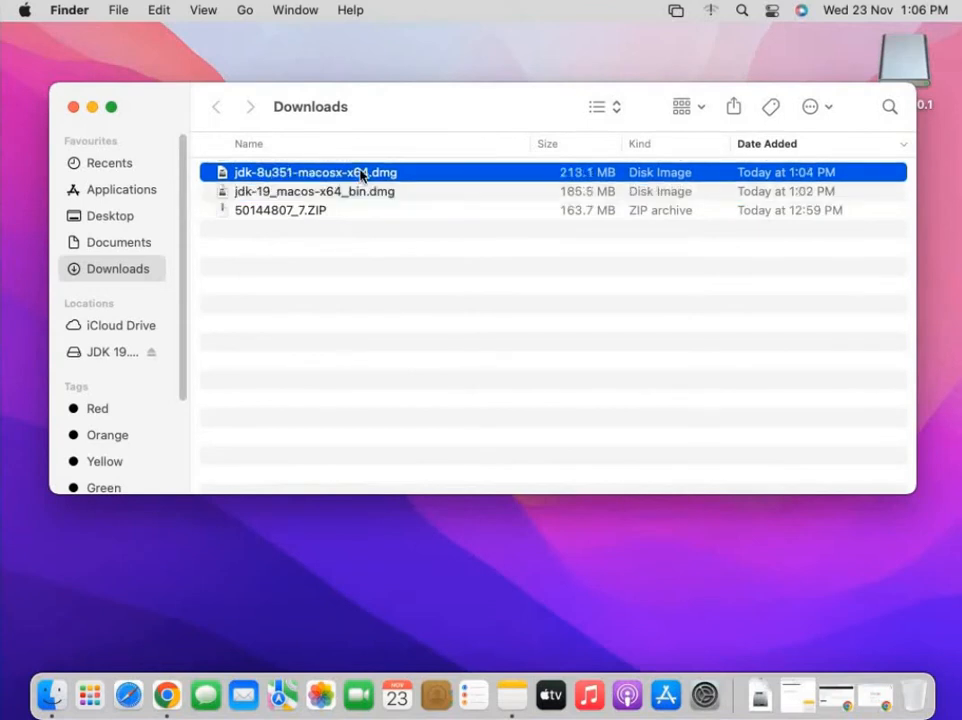
double_click(362, 174)
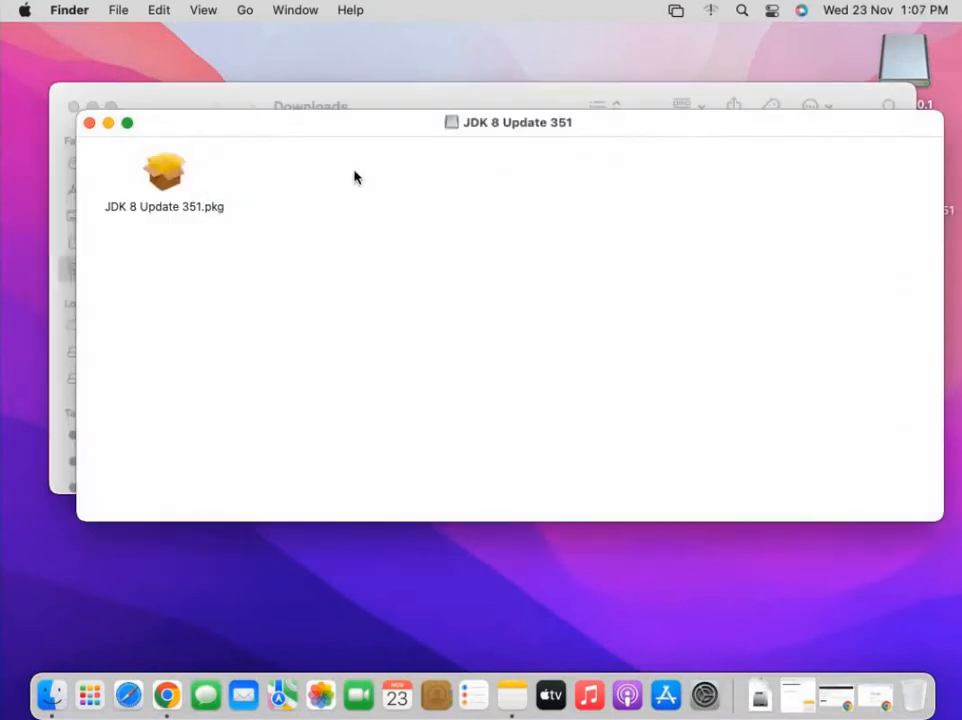
double_click(170, 178)
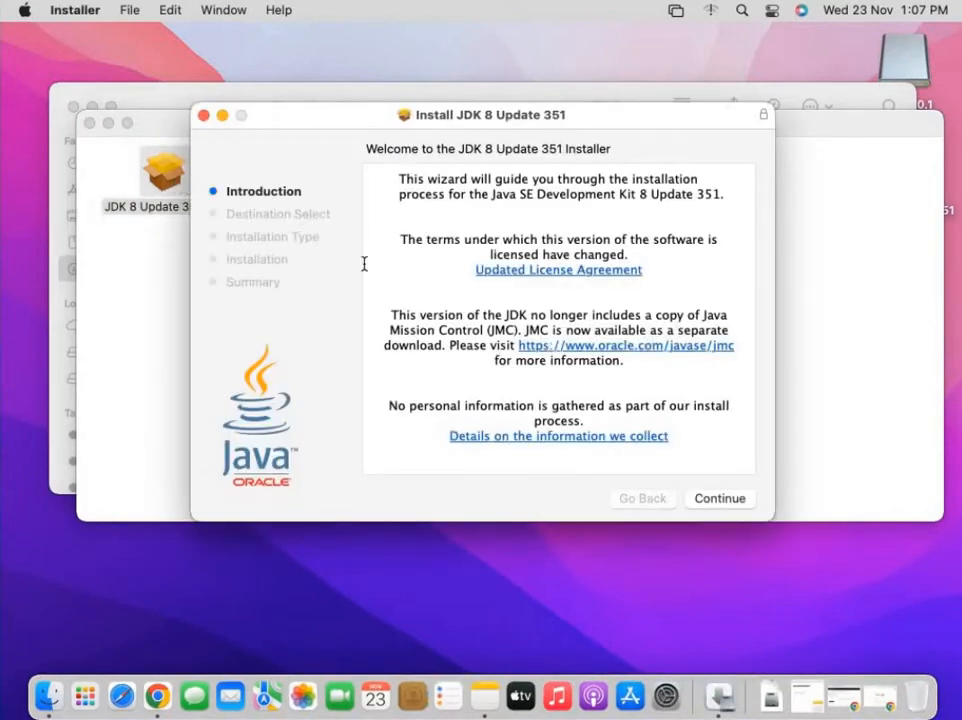
left_click(722, 505)
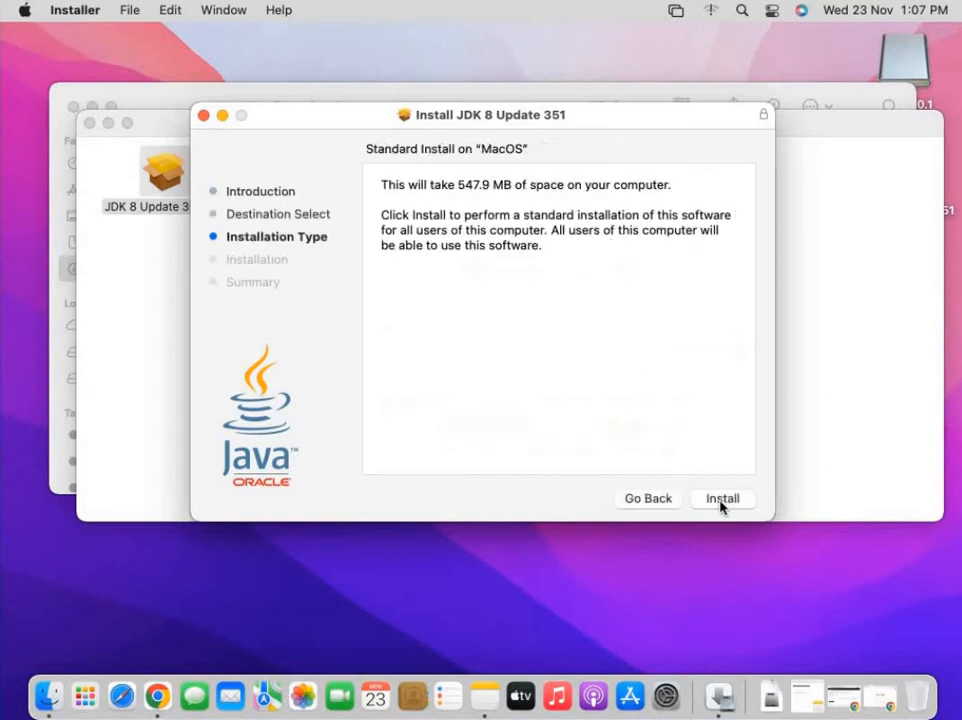
left_click(722, 505)
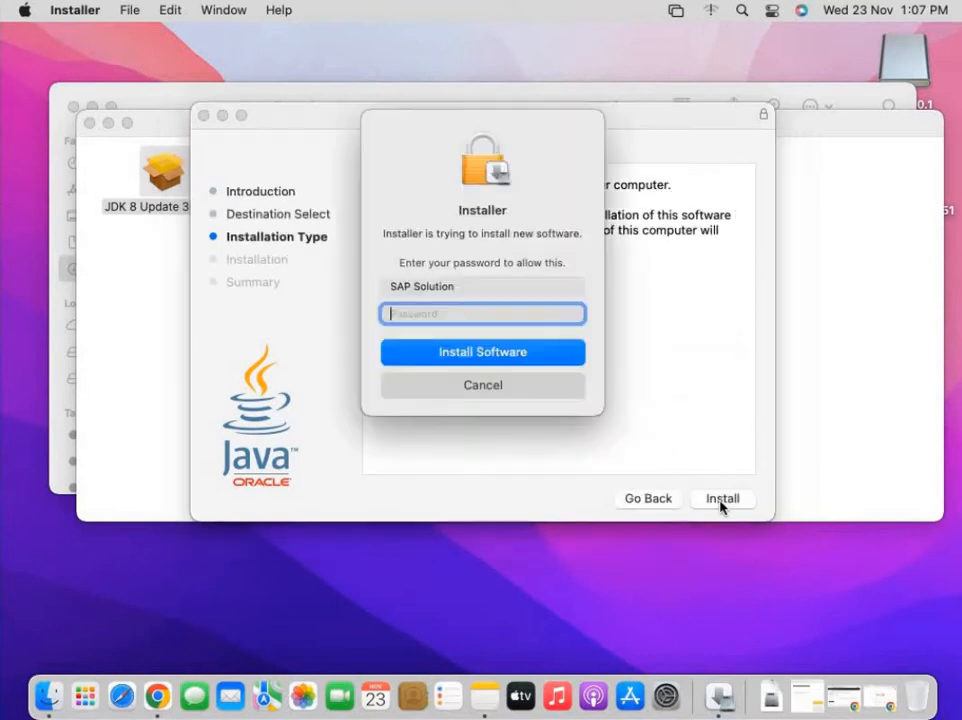
type("****")
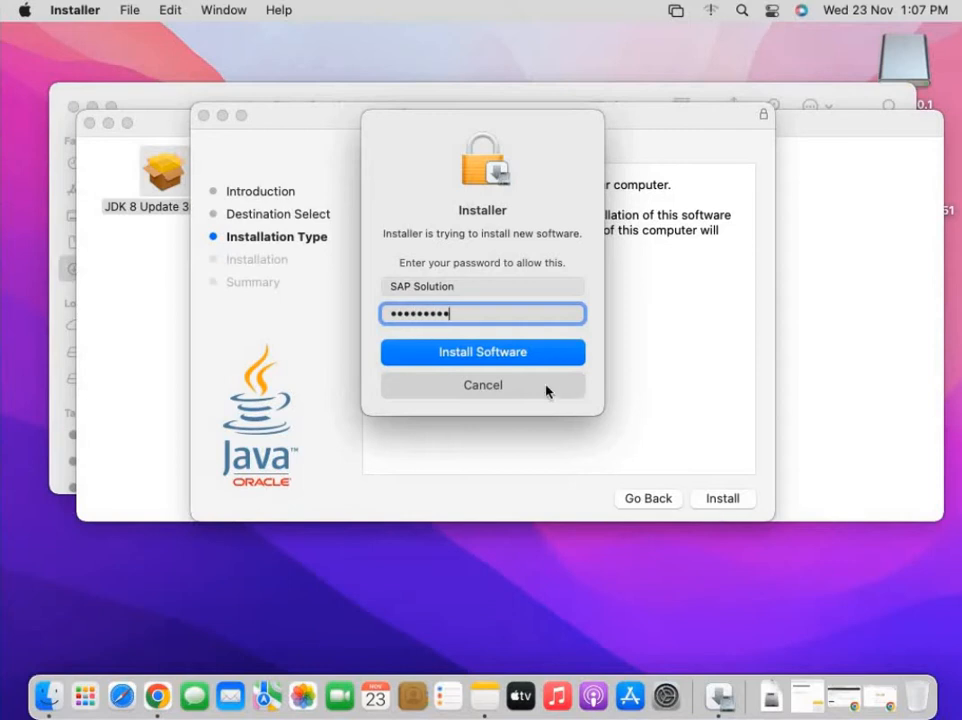
left_click(511, 358)
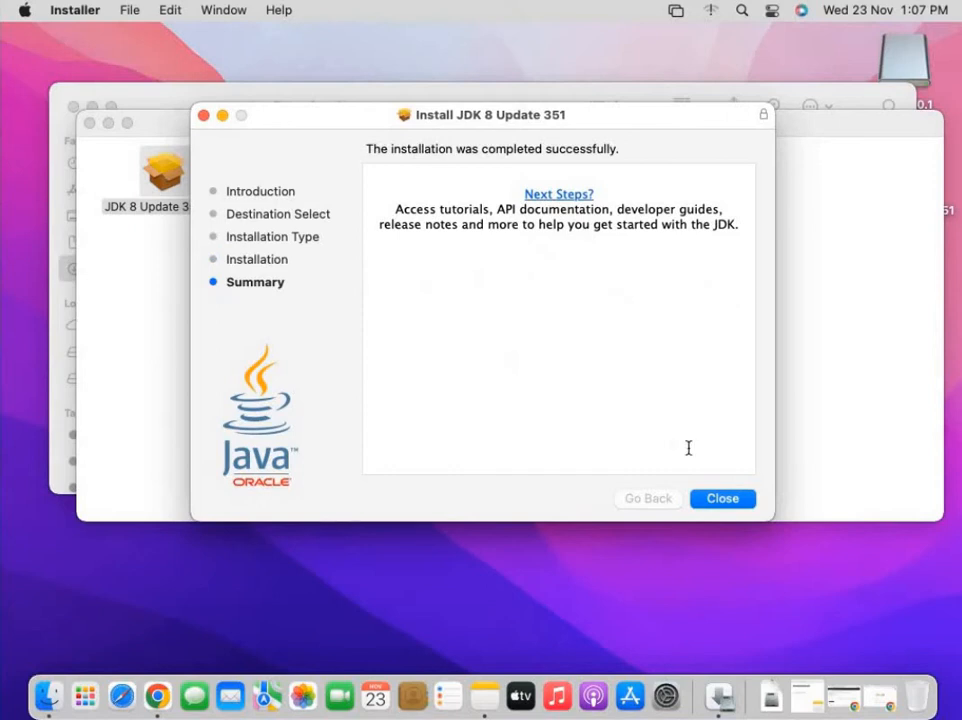
left_click(725, 501)
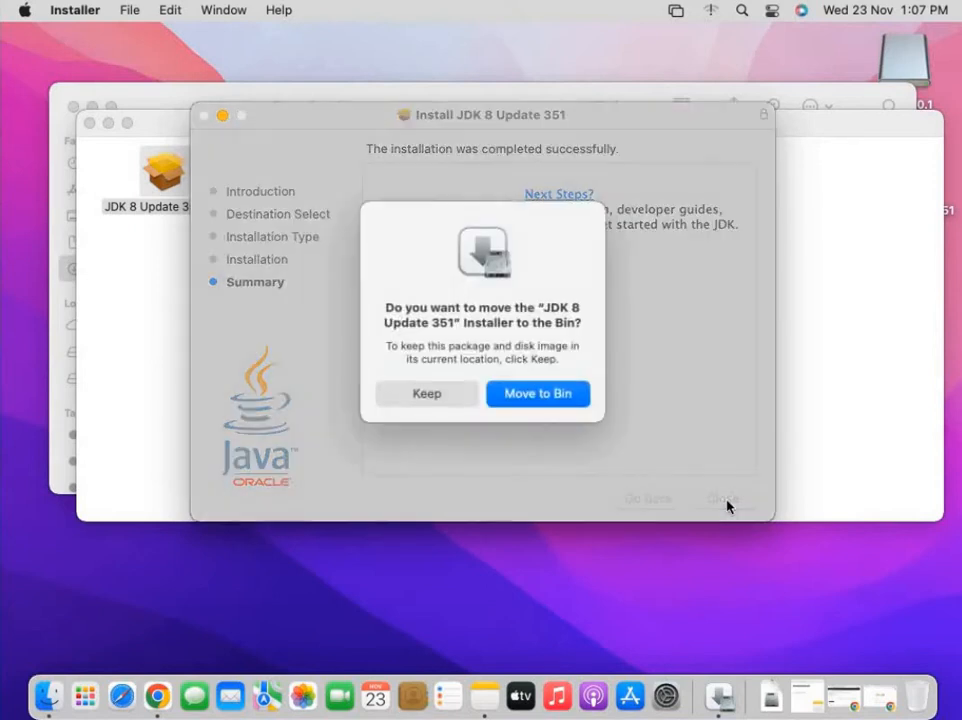
left_click(433, 401)
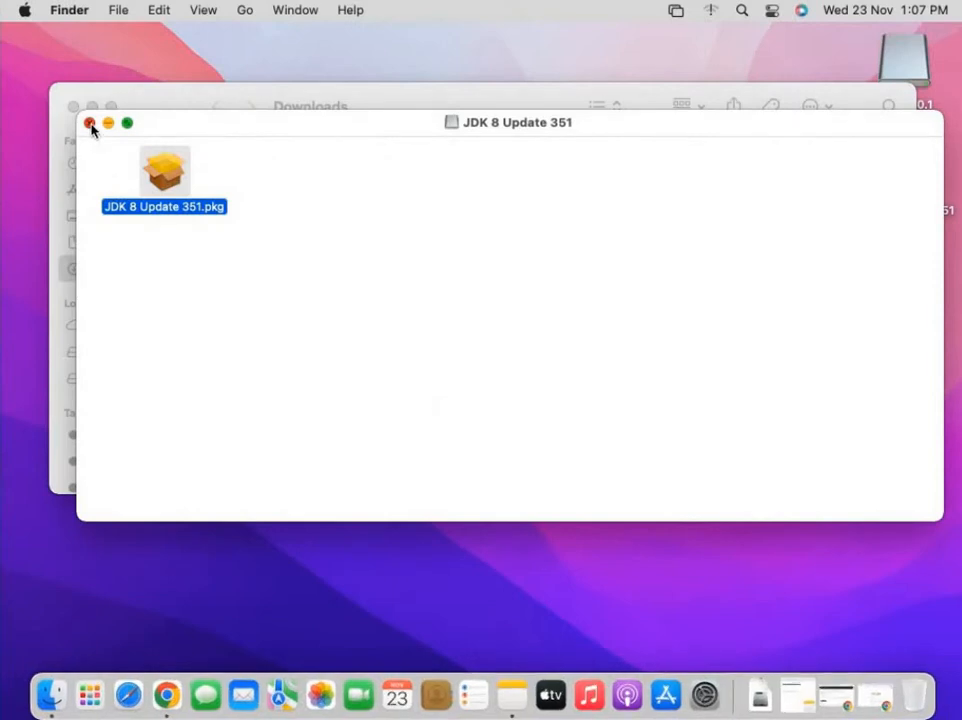
left_click(89, 123)
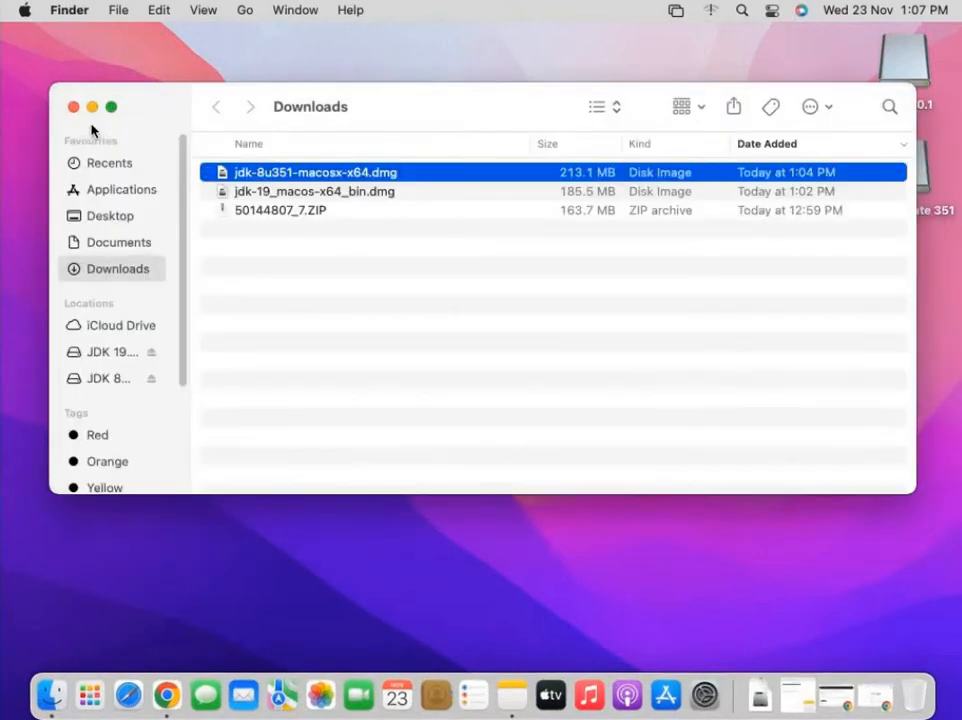
- Extract 50144807_7.ZIP, open PRES2 and its GUI subfolder in the extracted folder, and expand the JAVA folder
left_click(287, 219)
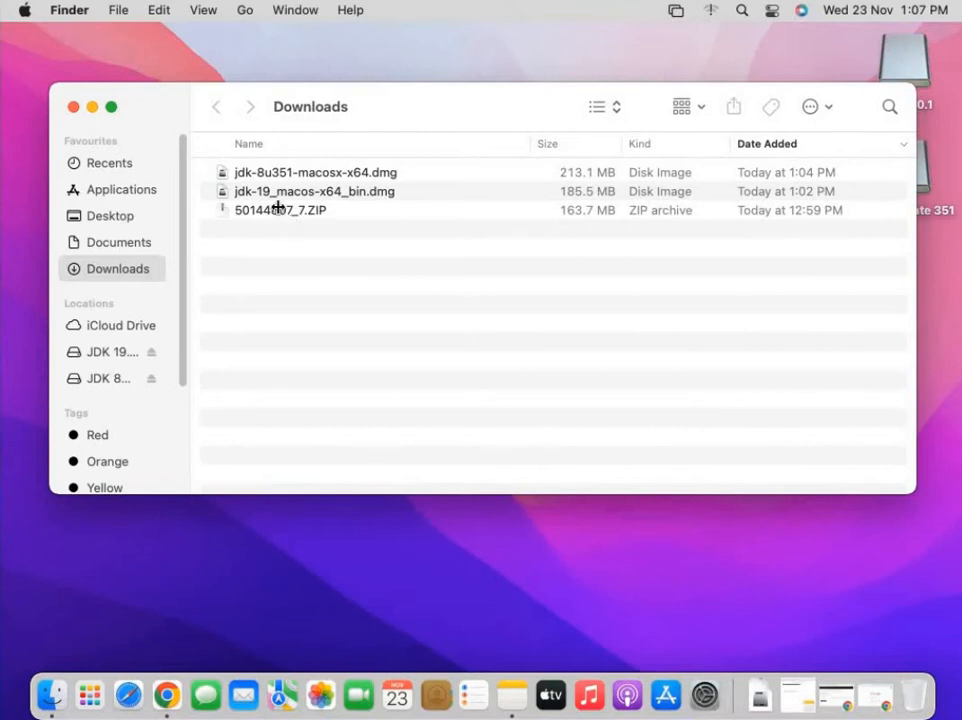
double_click(278, 208)
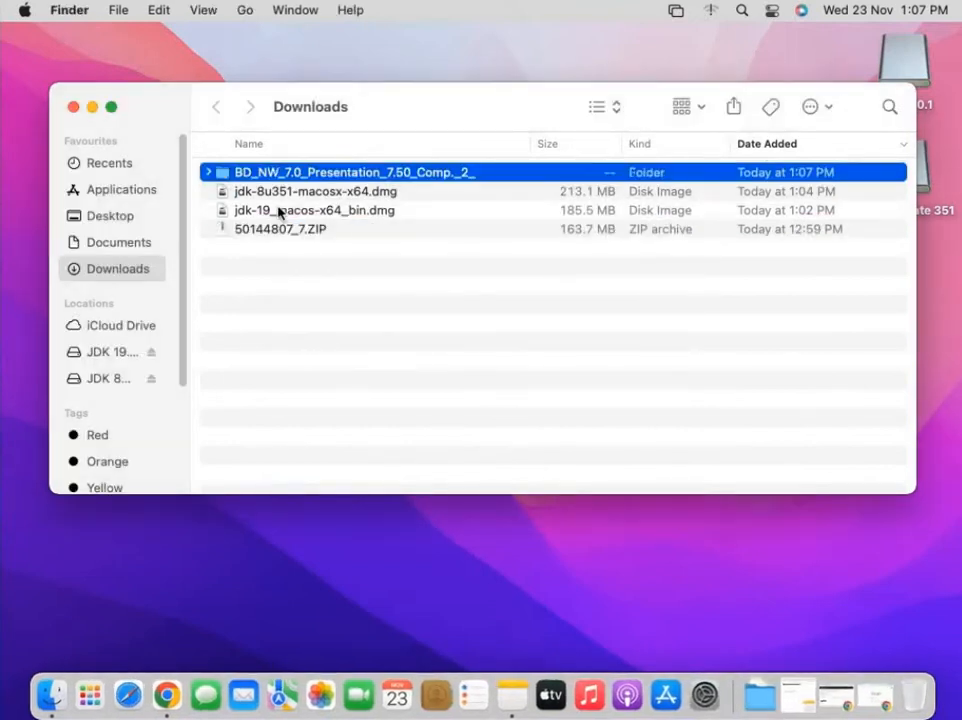
double_click(351, 174)
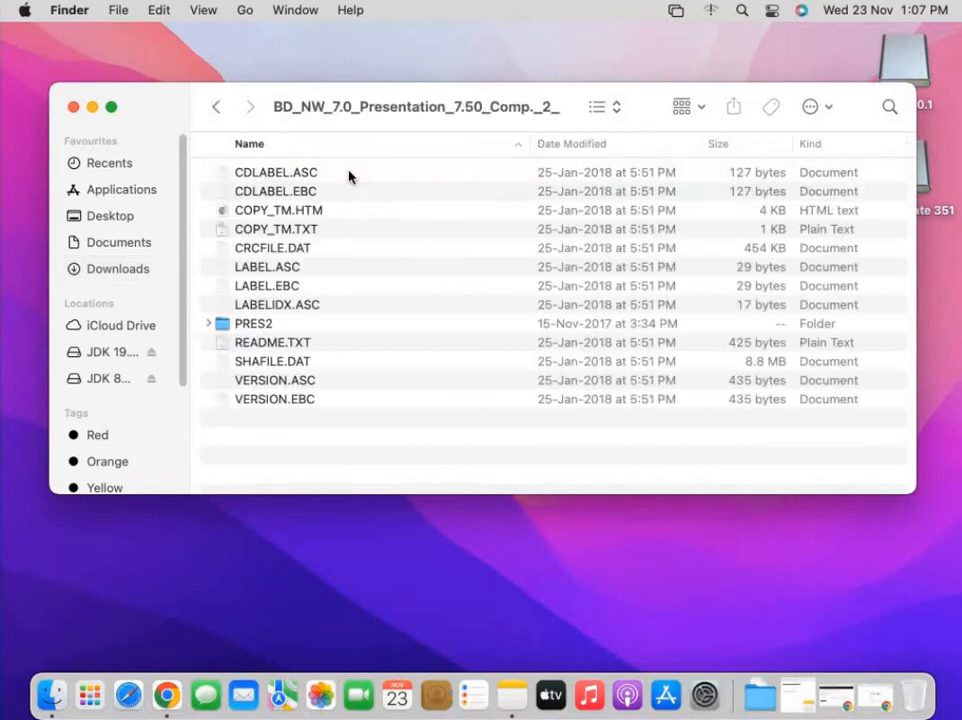
left_click(258, 326)
double_click(258, 326)
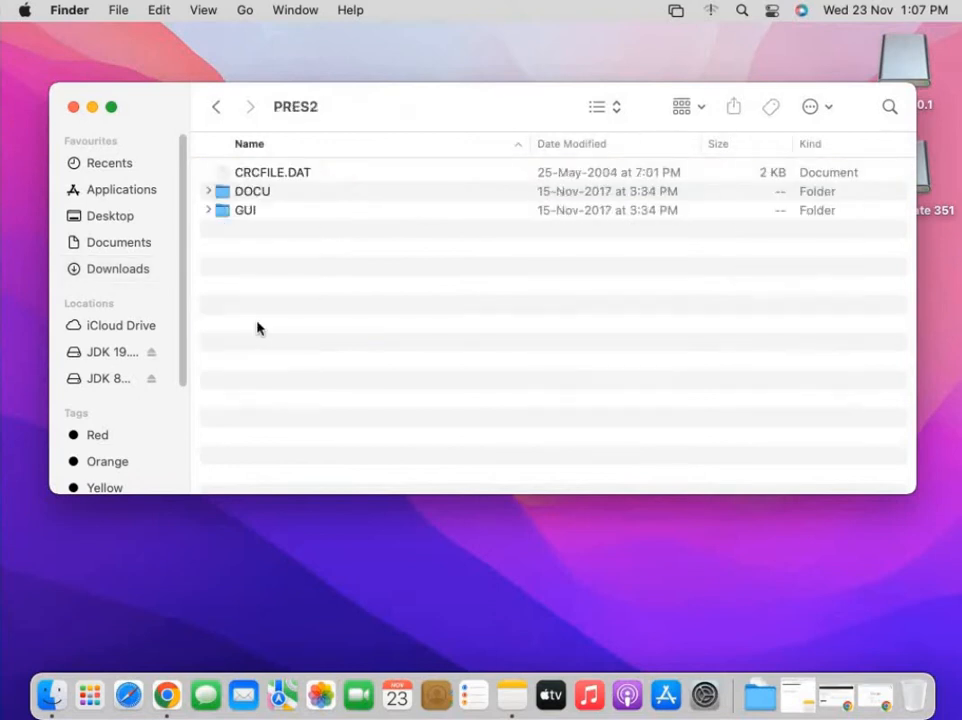
double_click(244, 210)
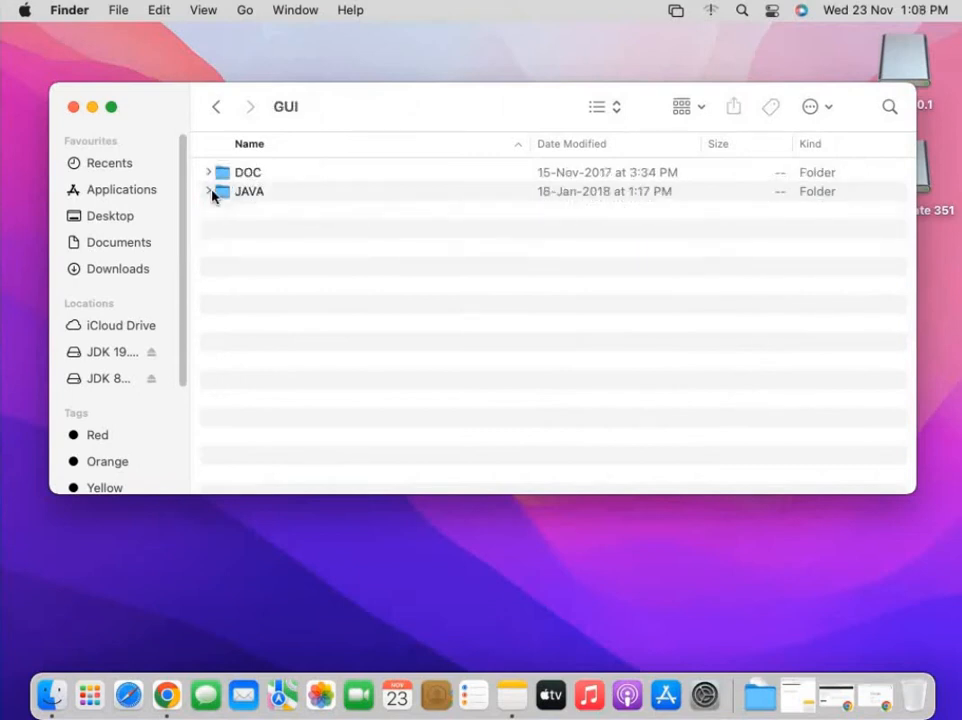
left_click(210, 192)
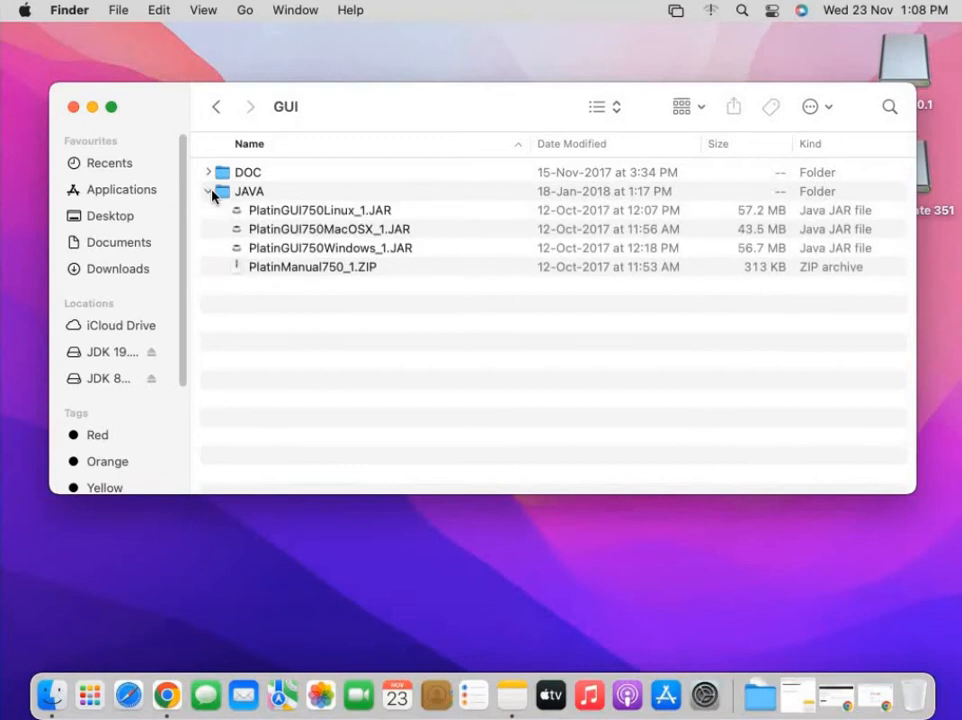
- Try to open PlatinGUI750MacOSX_1.JAR from the JAVA folder and dismiss the security alert
left_click(329, 233)
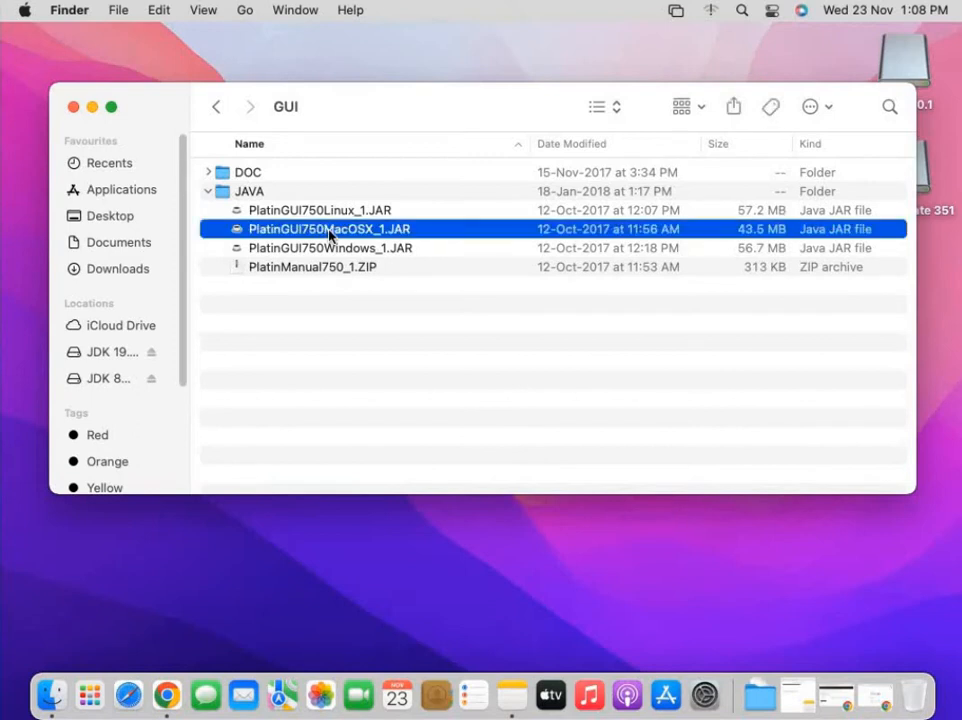
double_click(329, 233)
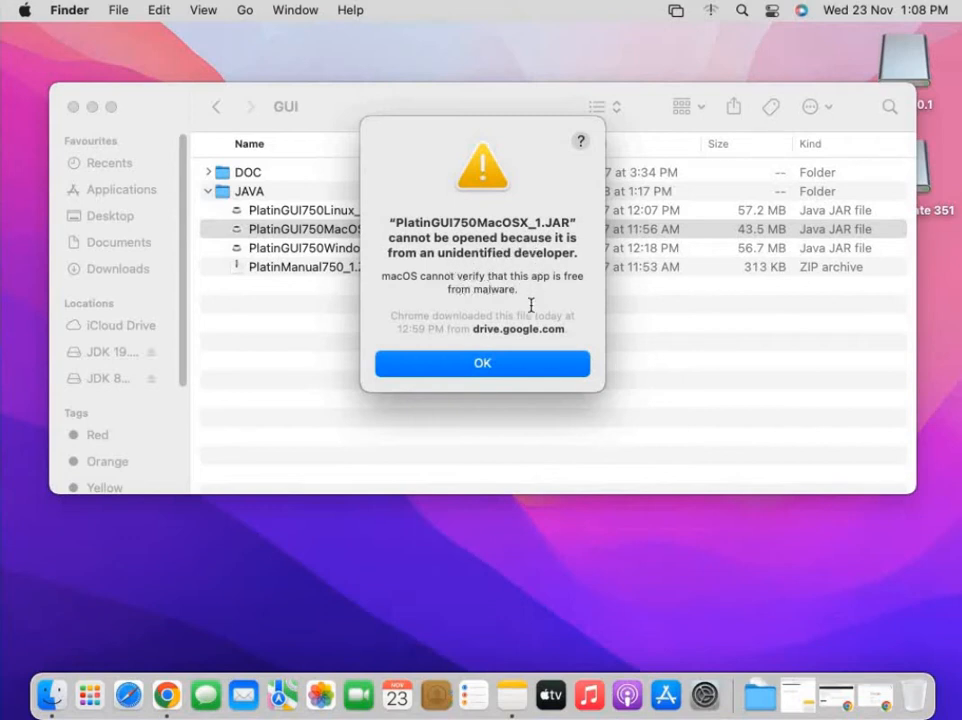
left_click(500, 366)
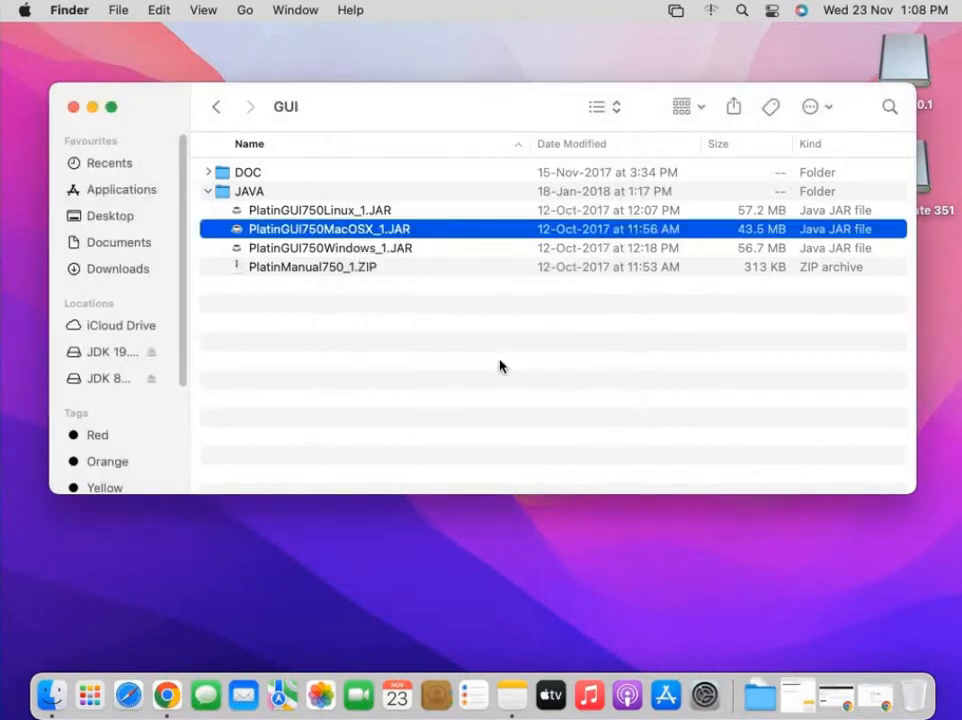
- Rename PlatinGUI750MacOSX_1.JAR to PlatinGUI750MacOSX_1.jar, authorising the change with the account password
right_click(386, 237)
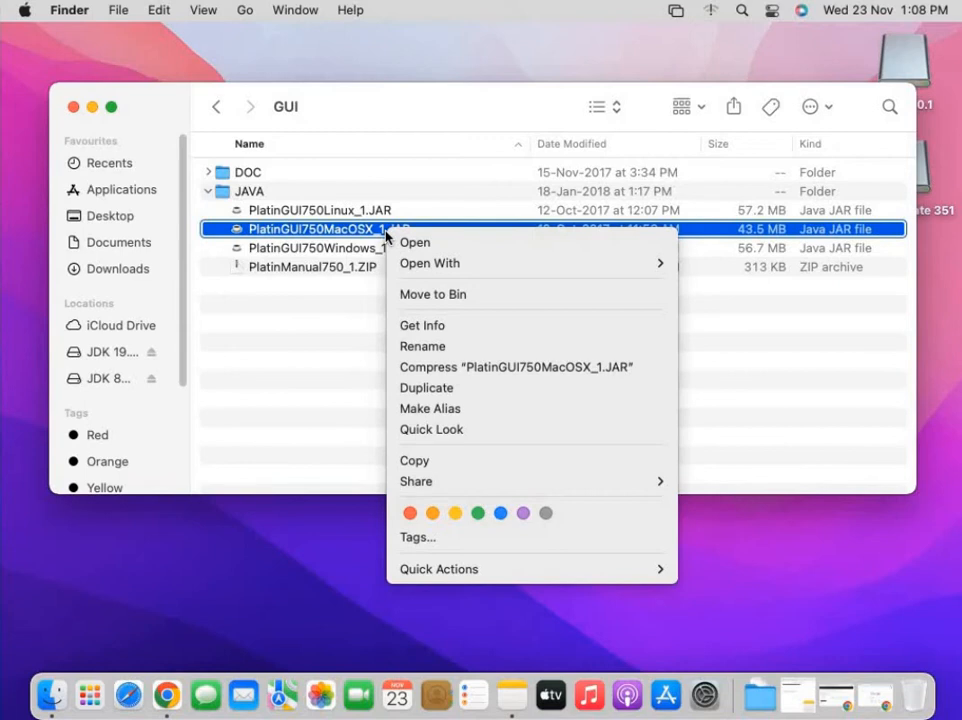
left_click(462, 354)
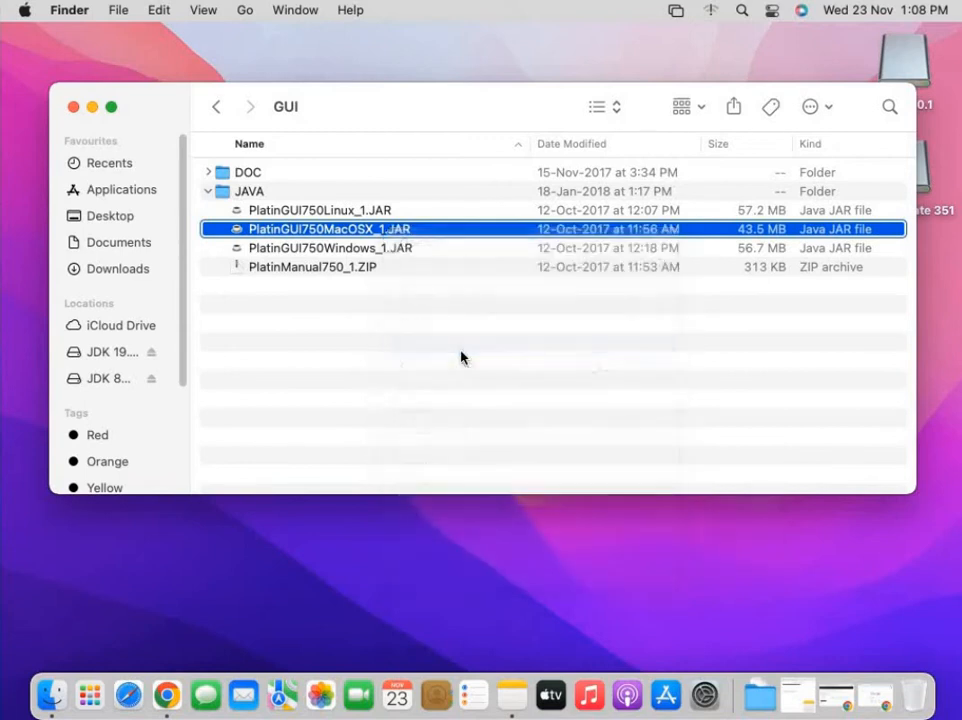
left_click(410, 230)
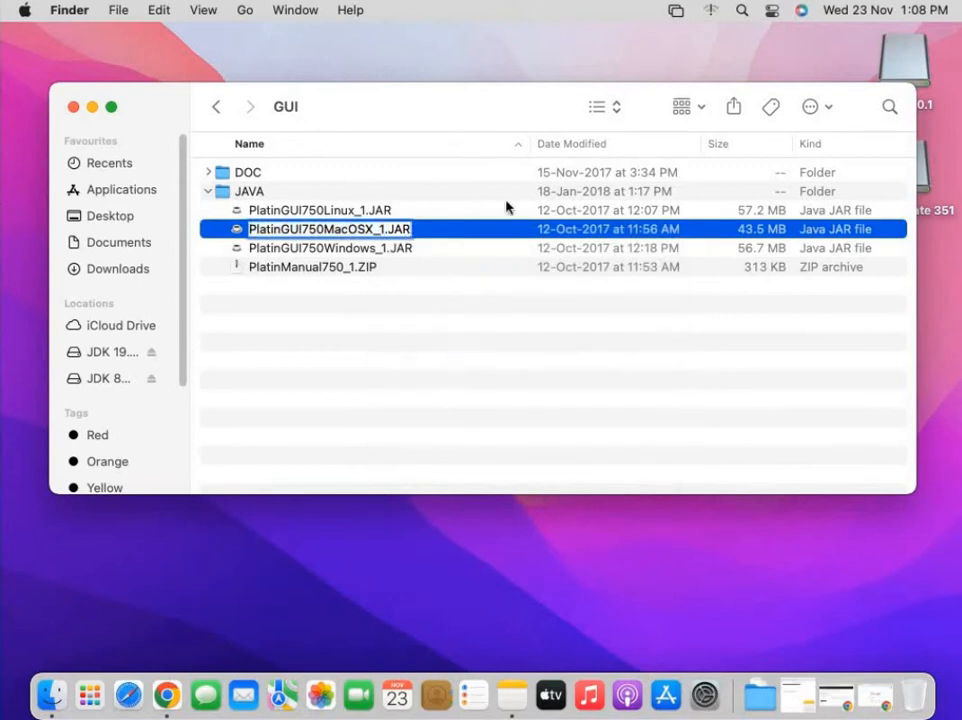
key("BackSpace")
key("BackSpace")
key("BackSpace")
type("jar")
key("Return")
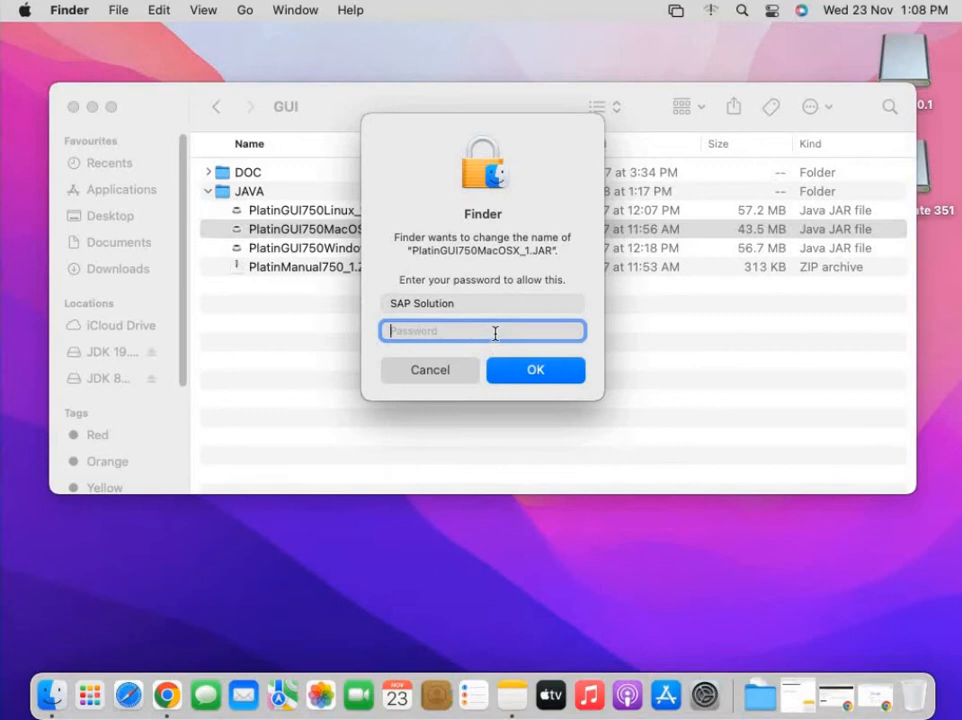
type("•••••••••")
key("Return")
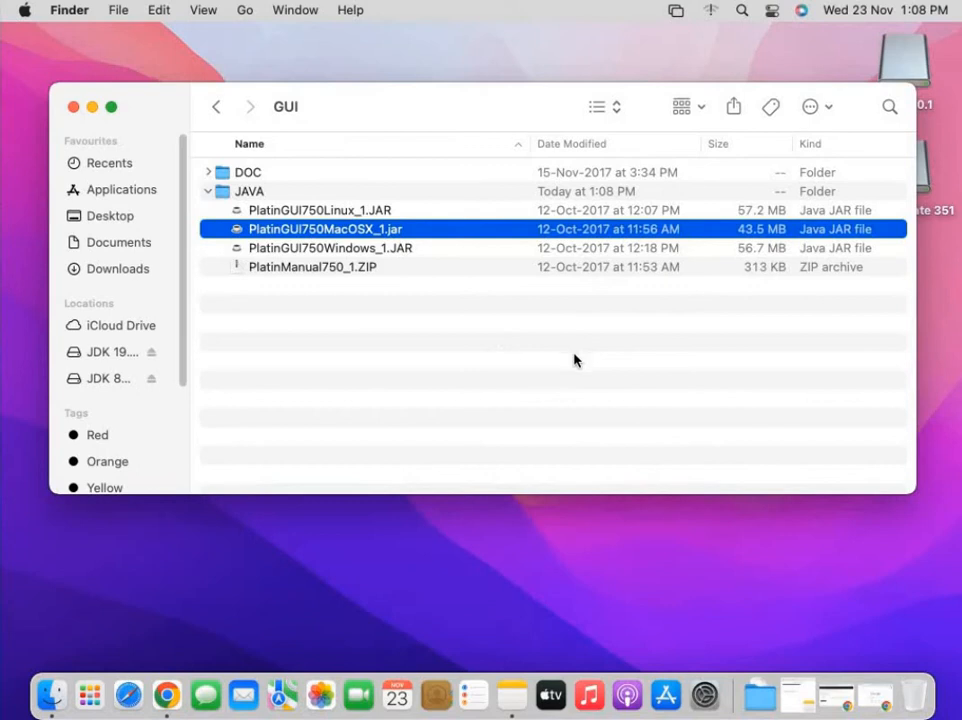
- Allow the blocked PlatinGUI750MacOSX_1.jar to open through the macOS Security & Privacy preferences and confirm opening it
left_click(704, 697)
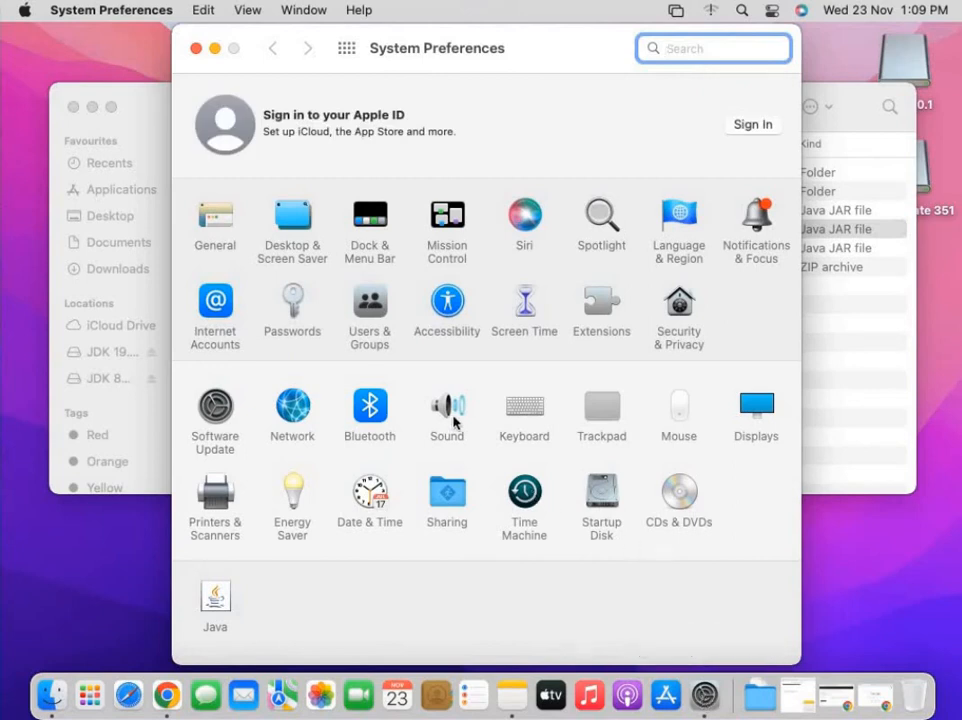
left_click(673, 325)
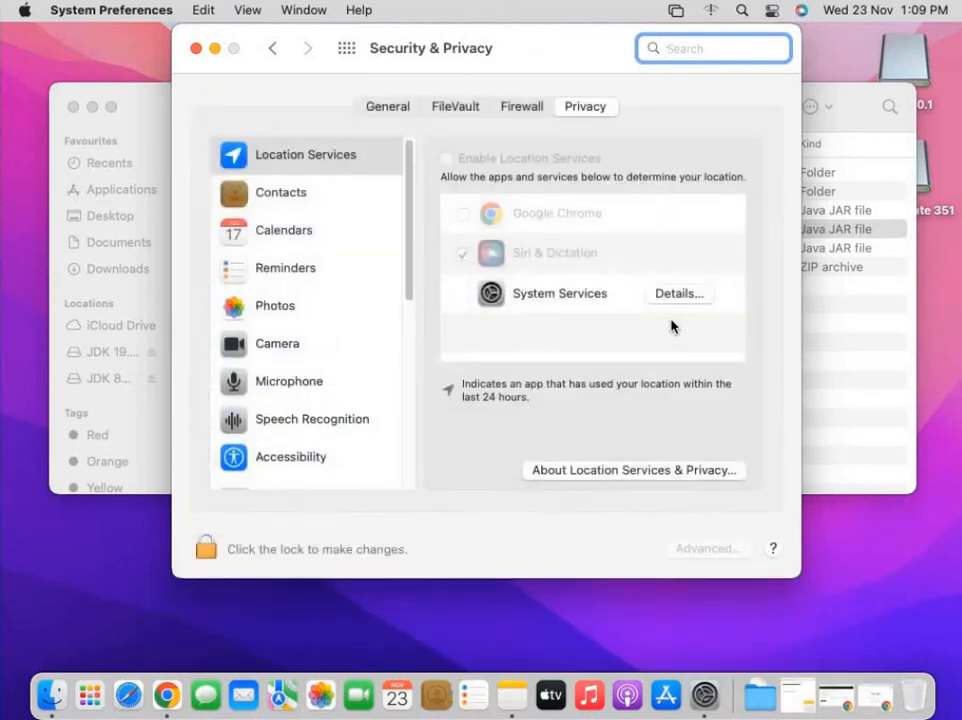
left_click(394, 111)
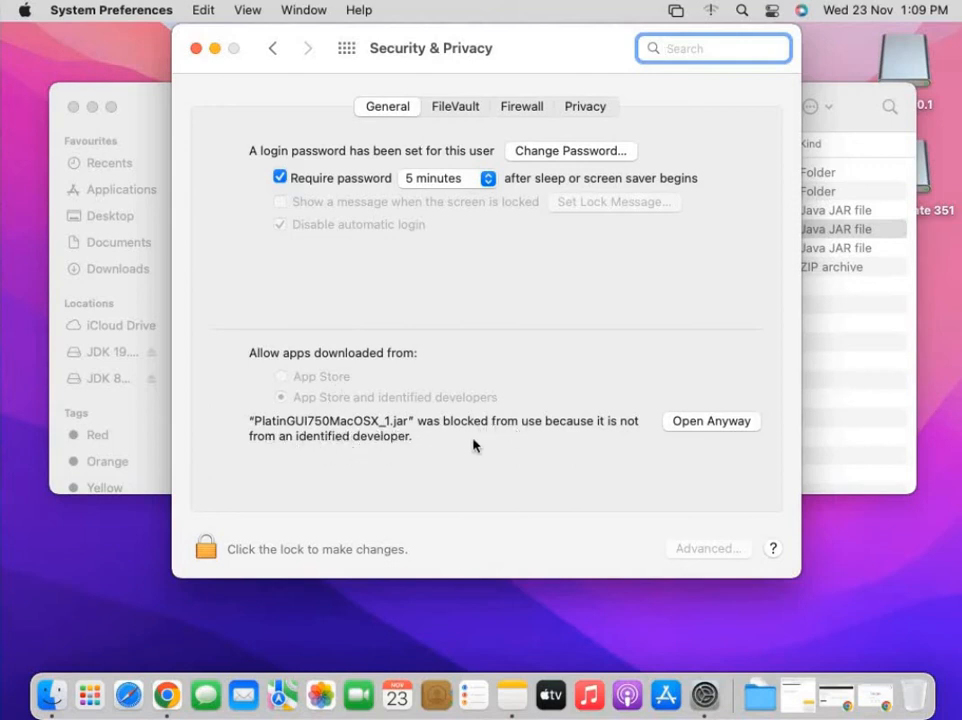
left_click(694, 426)
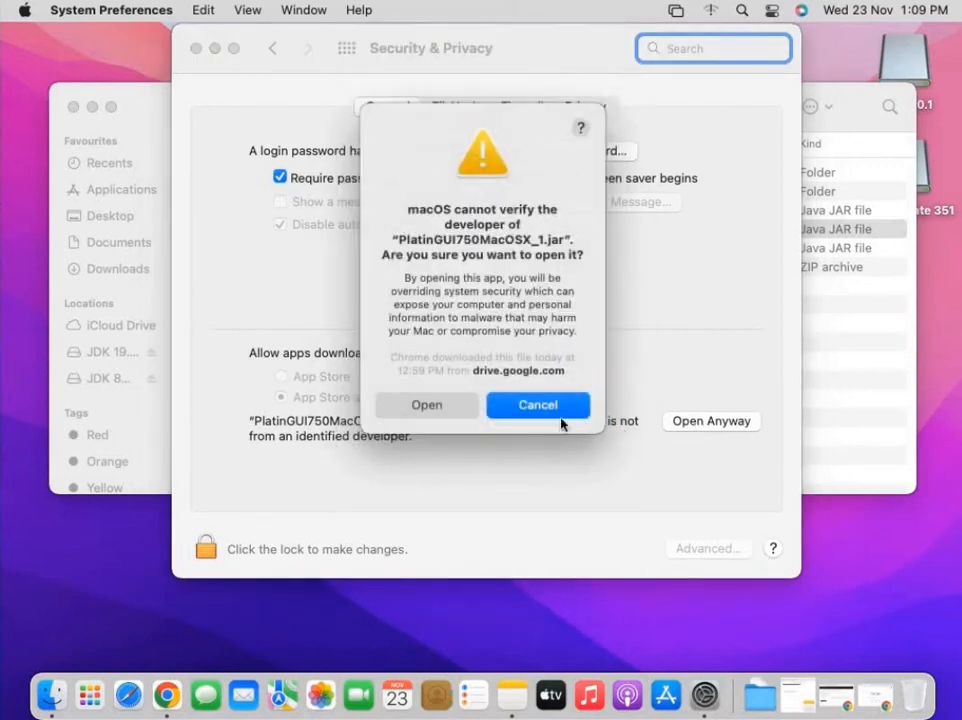
left_click(436, 406)
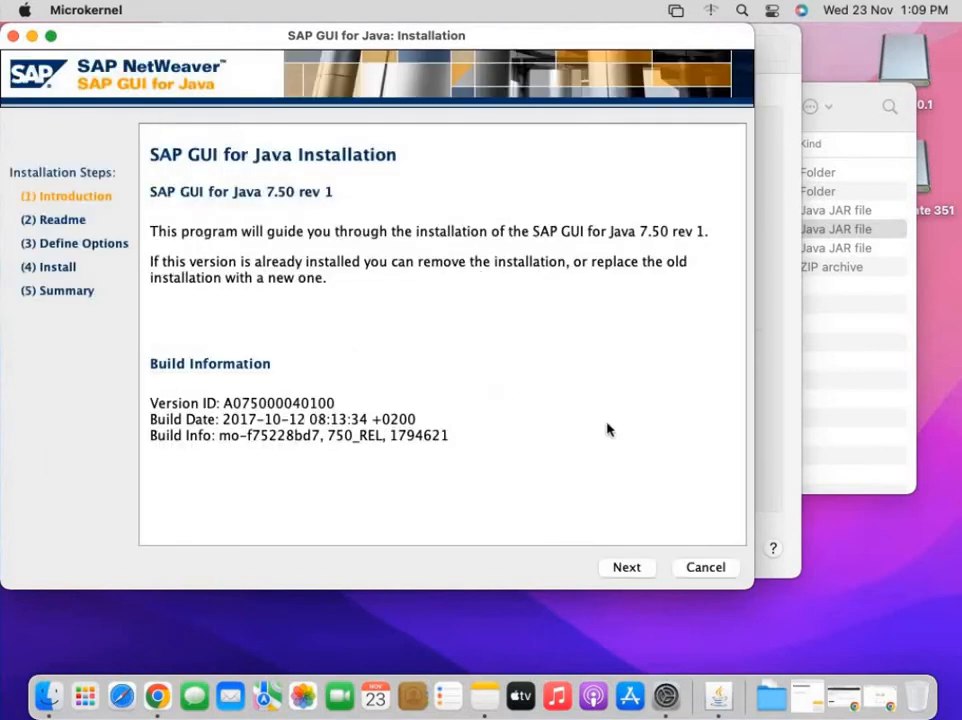
- Install SAP GUI for Java 7.50 with the default options, and close the installer, System Preferences and the GUI folder window
left_click(627, 568)
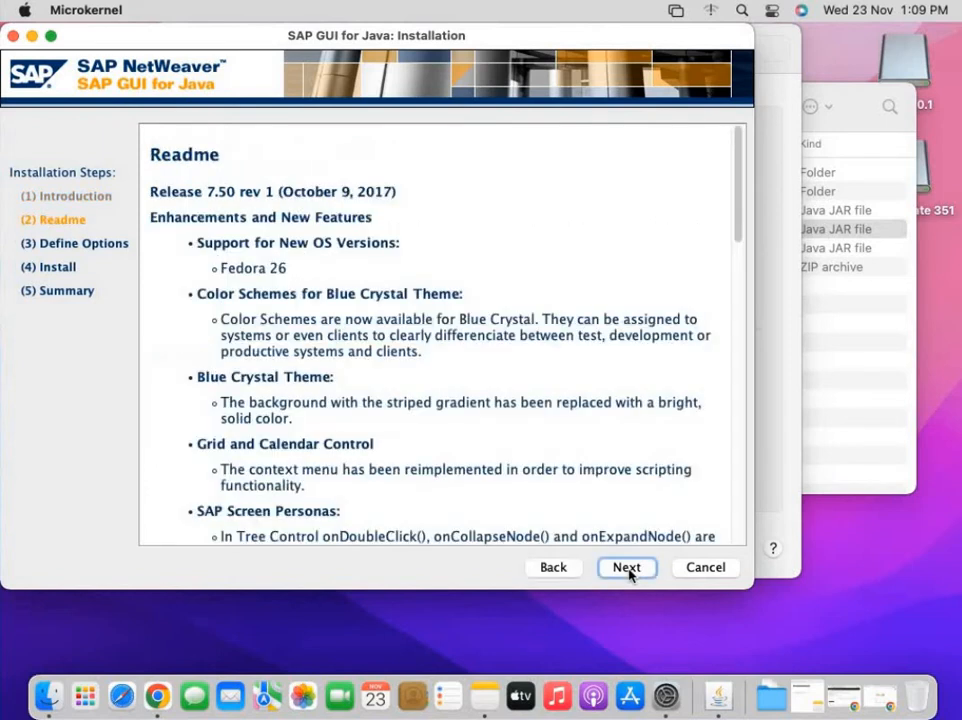
left_click(627, 568)
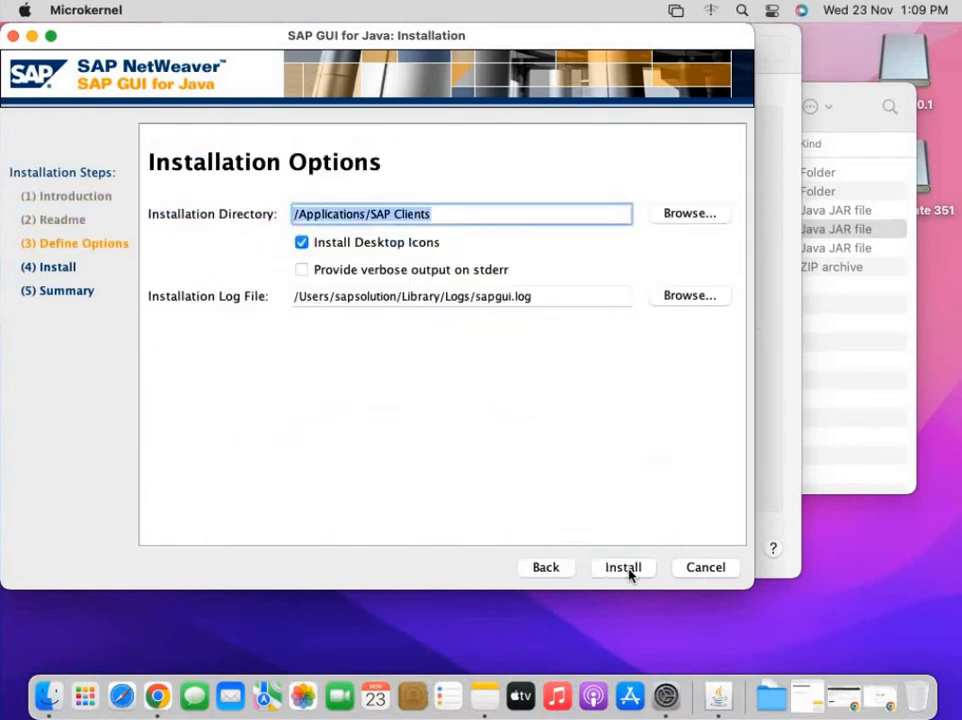
left_click(629, 571)
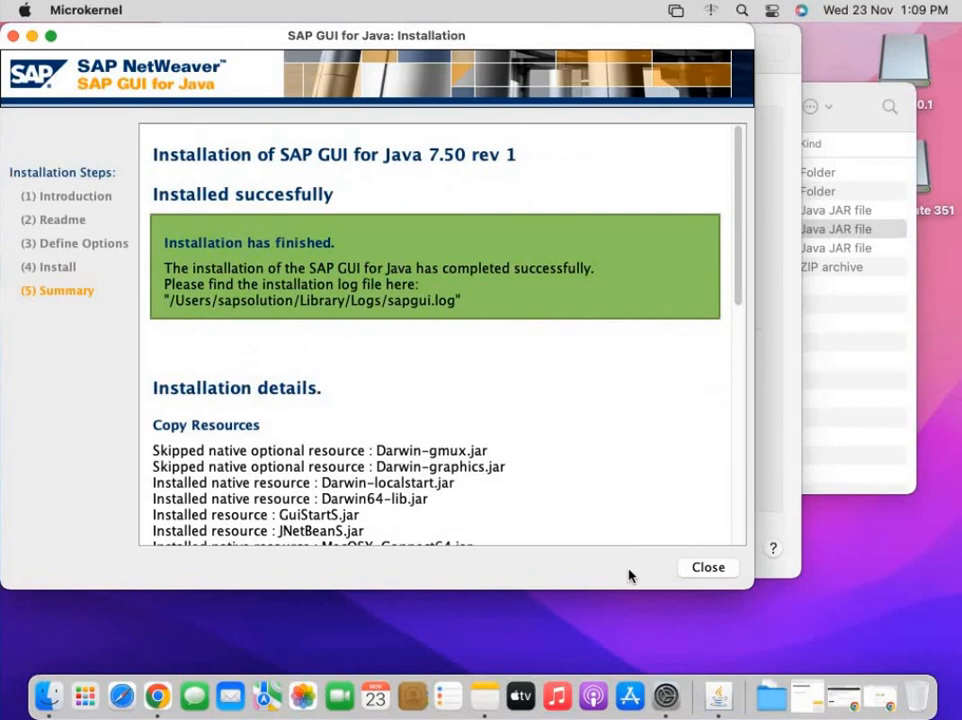
left_click(705, 568)
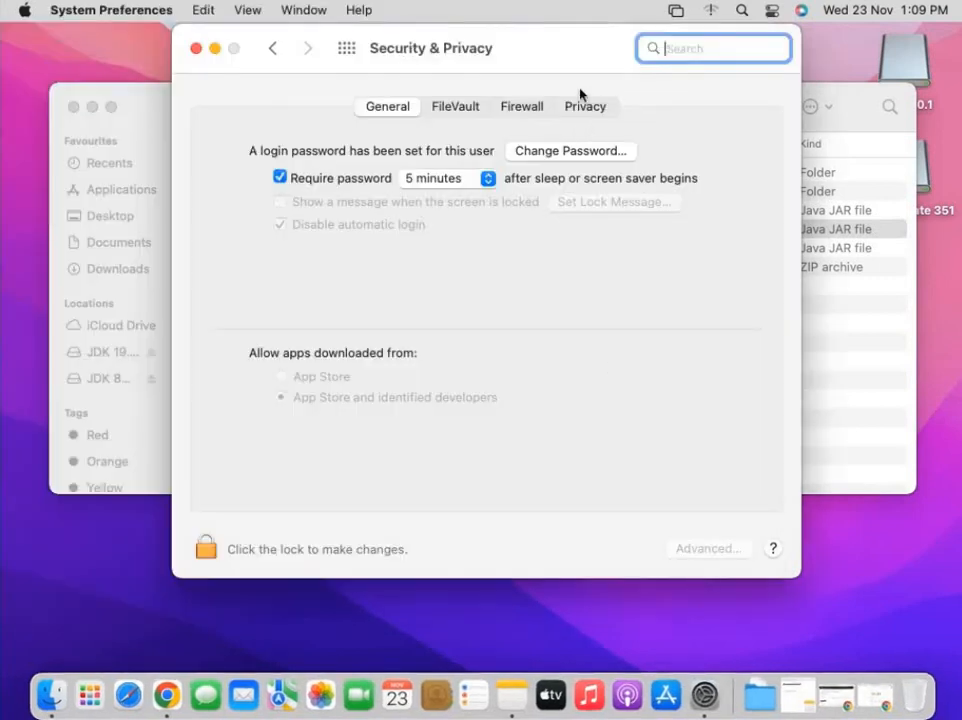
left_click(197, 47)
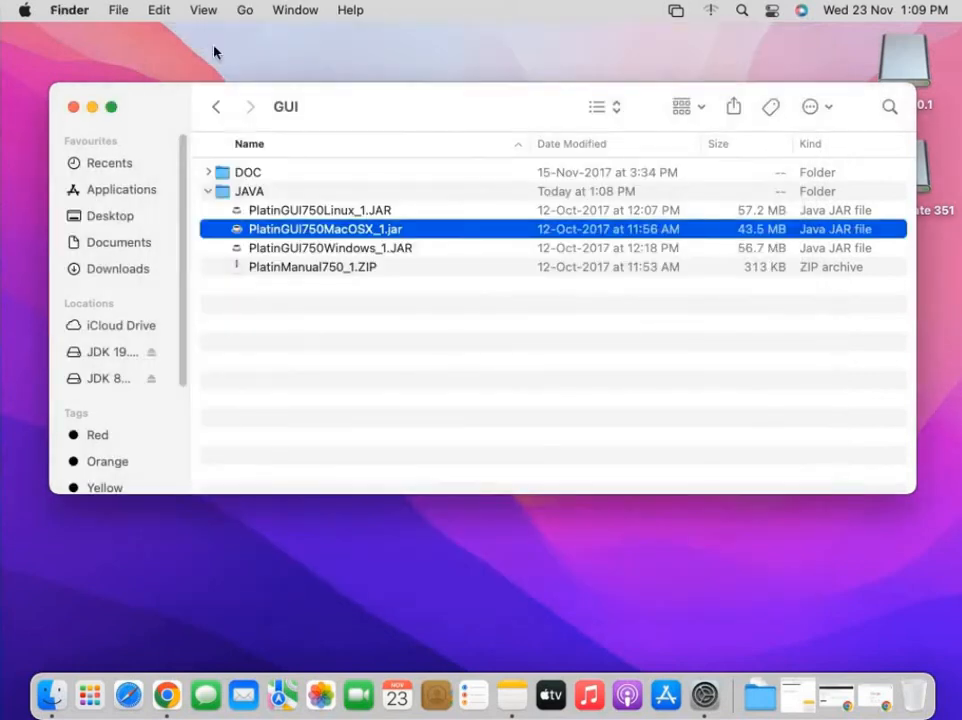
left_click(74, 107)
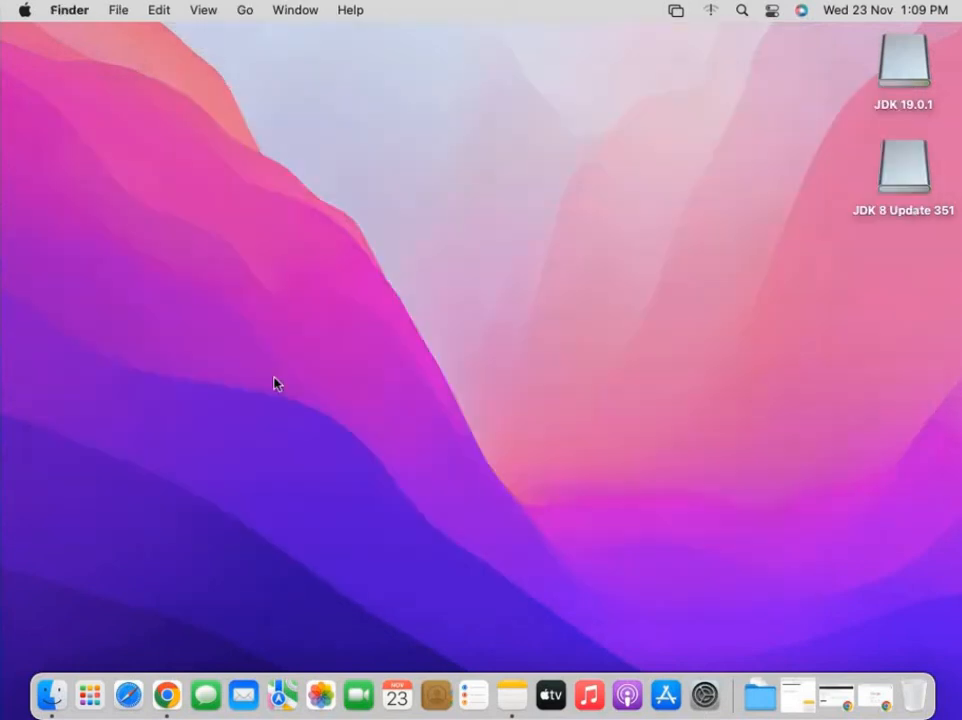
- Launch SAPGUI from the SAP Clients (Other) app group and delete the existing SAP Access connection
left_click(90, 695)
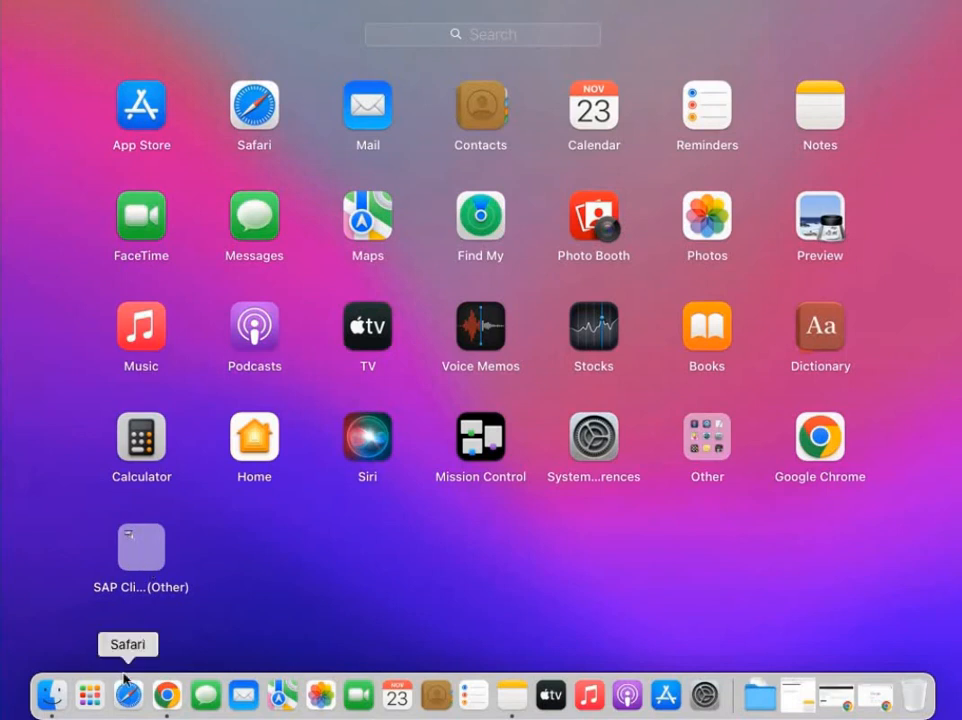
left_click(143, 545)
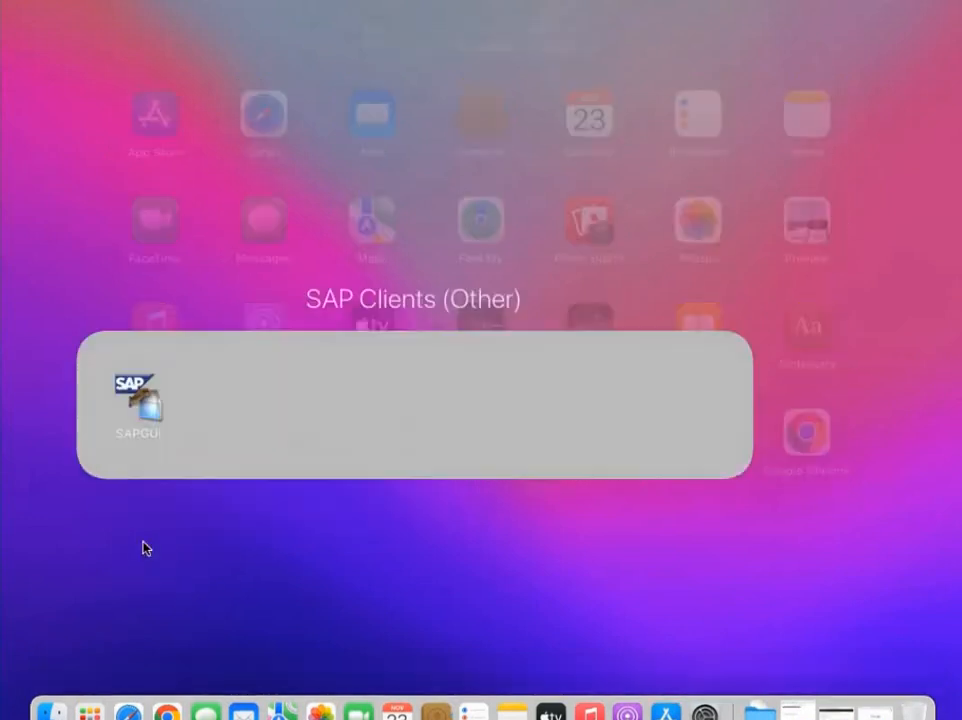
left_click(138, 383)
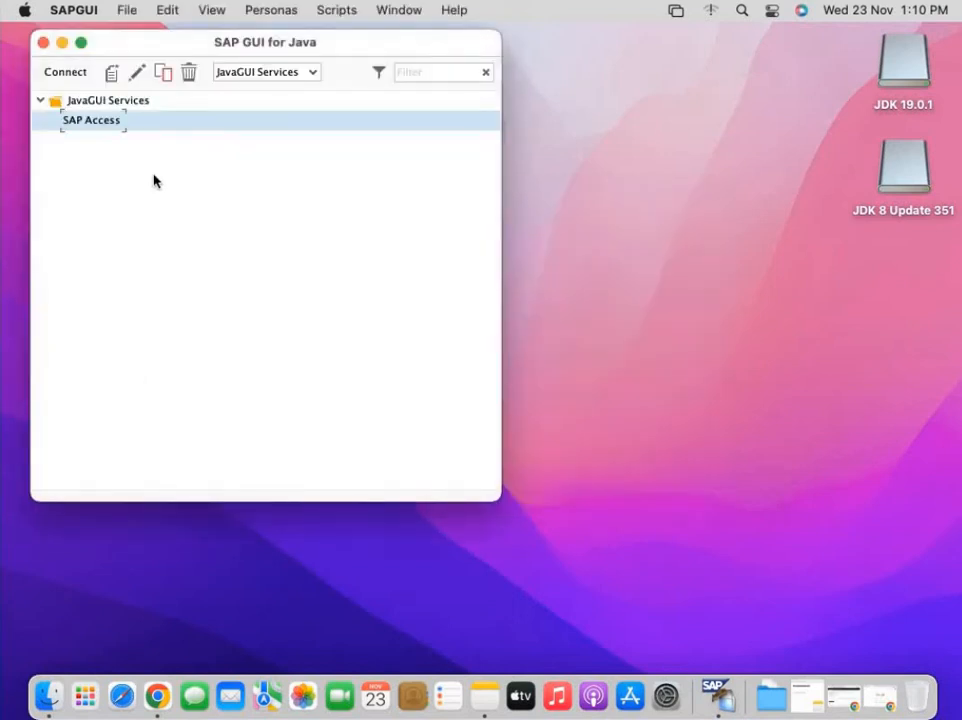
right_click(136, 128)
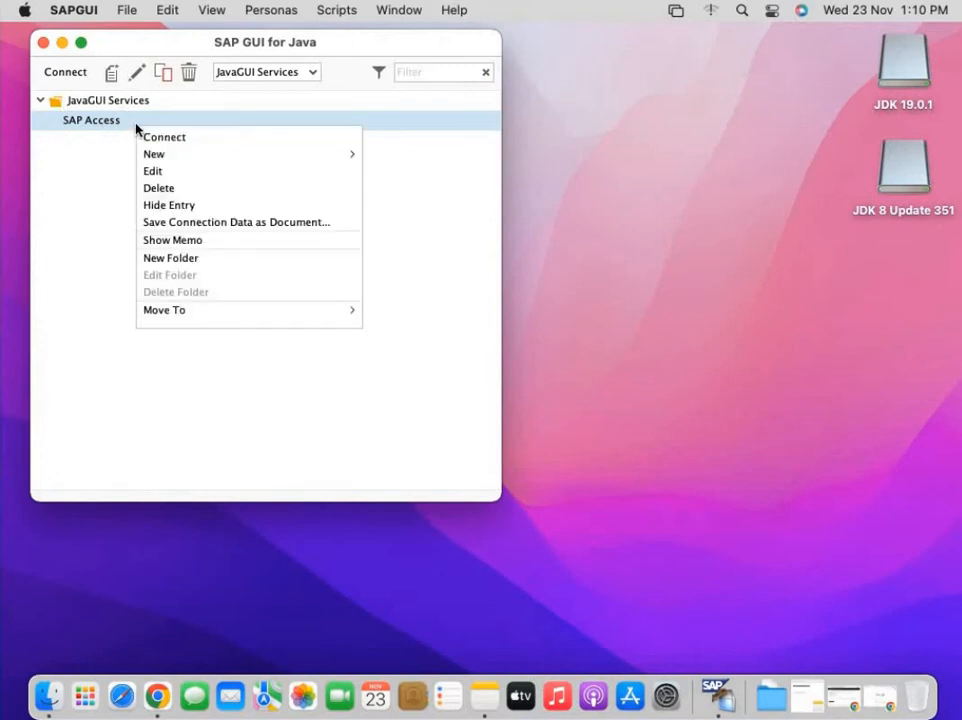
left_click(160, 188)
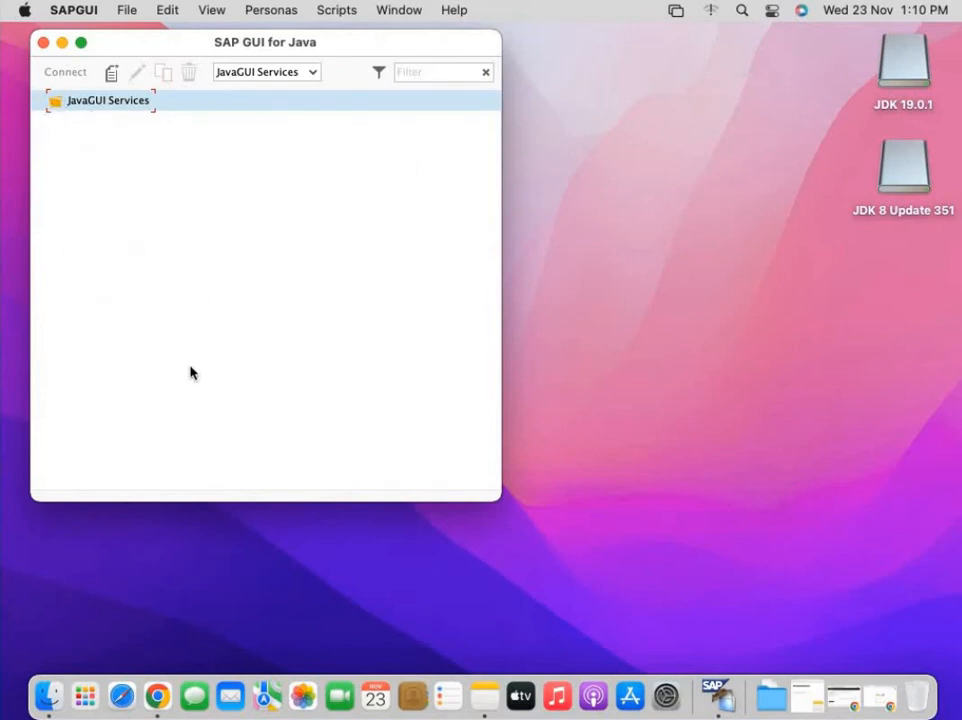
- Create and save a connection described as SAP ACCESS, using Expert Mode with the string conn=/H/46.166.167.202/S/3200/
left_click(111, 85)
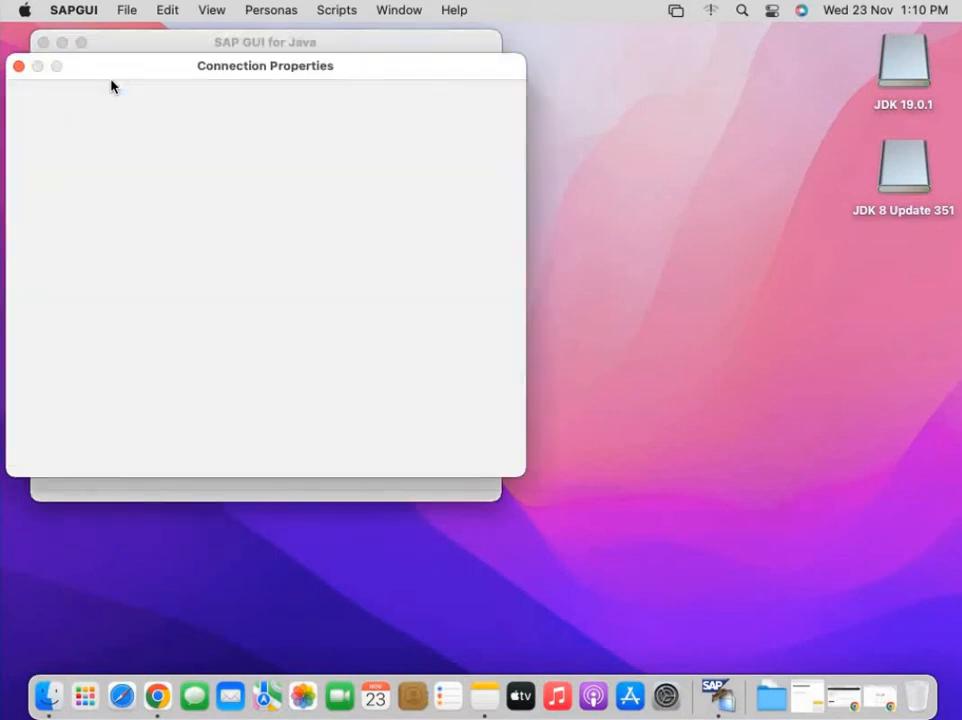
left_click(148, 98)
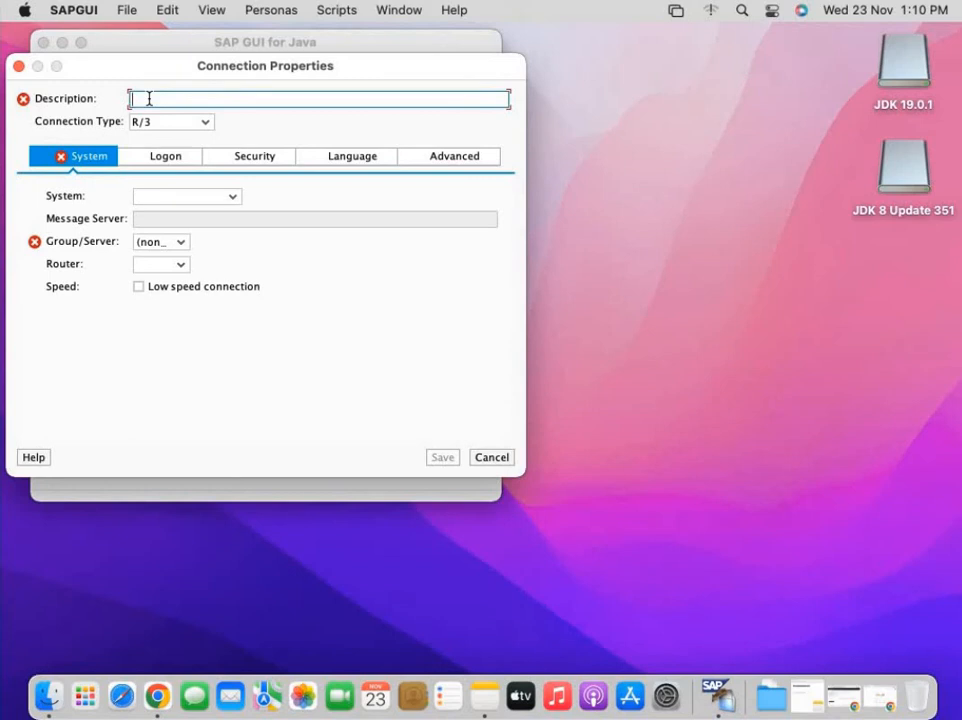
type("SAP ACCESS")
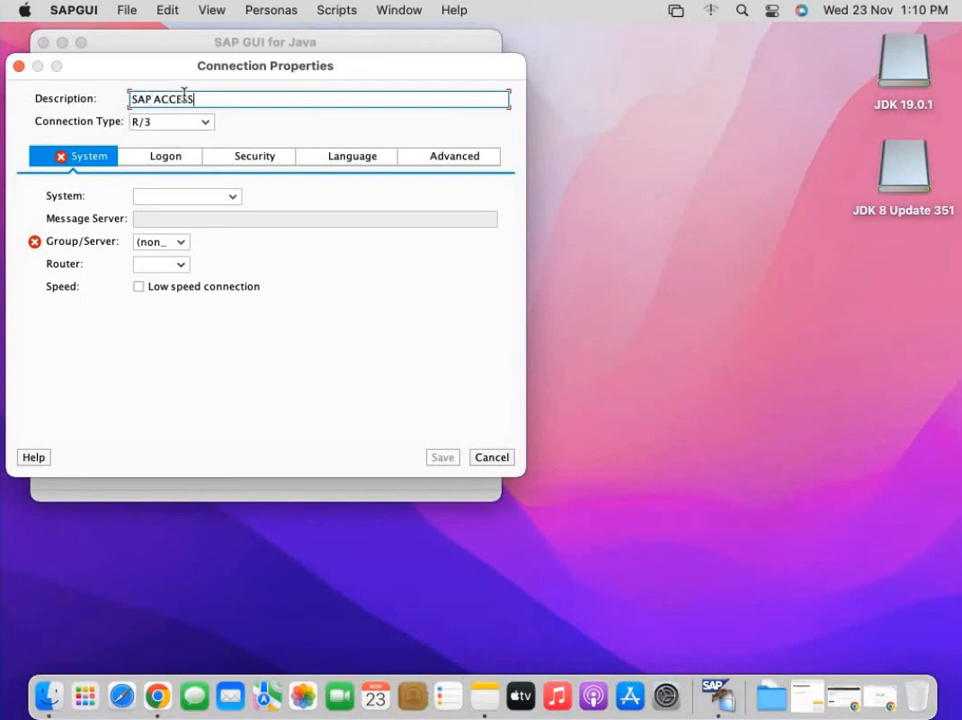
left_click(452, 164)
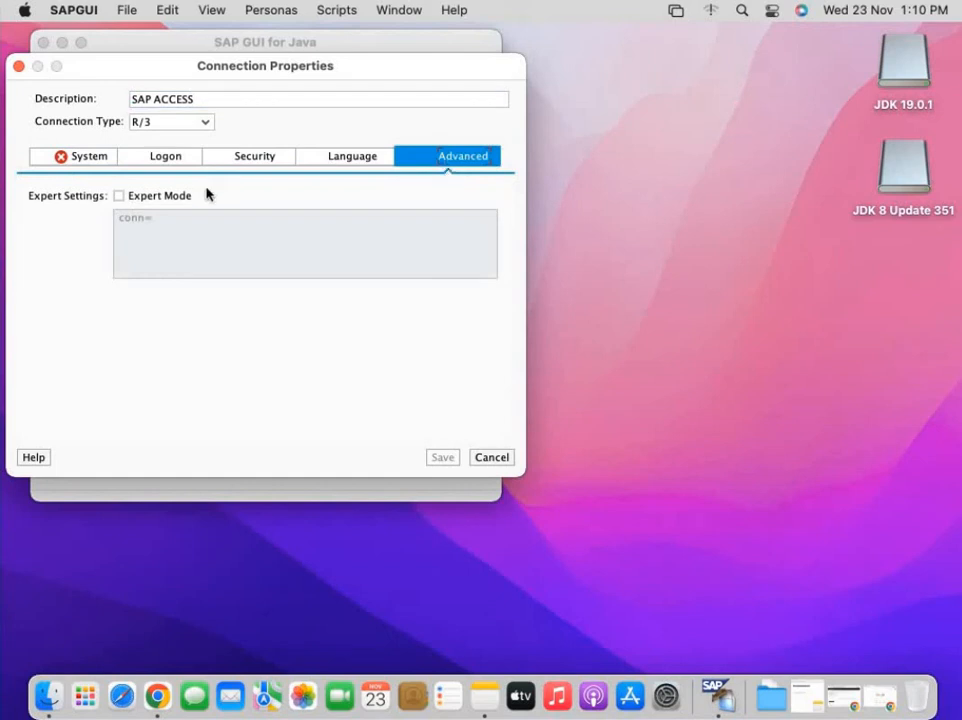
left_click(119, 197)
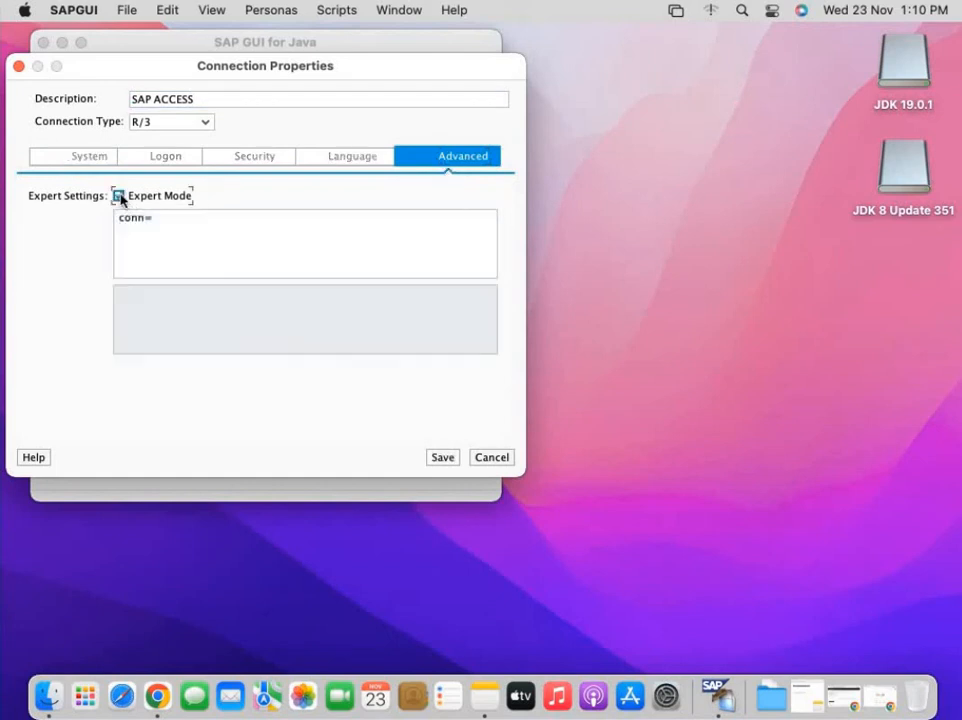
left_click(166, 217)
type("/H")
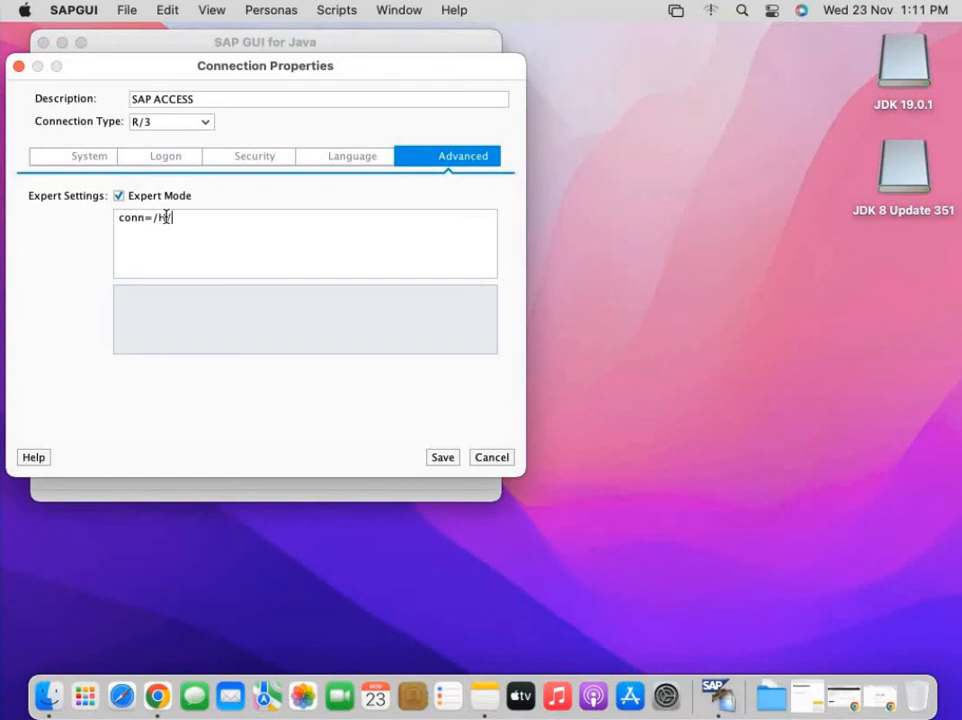
type("/46.166.167.202")
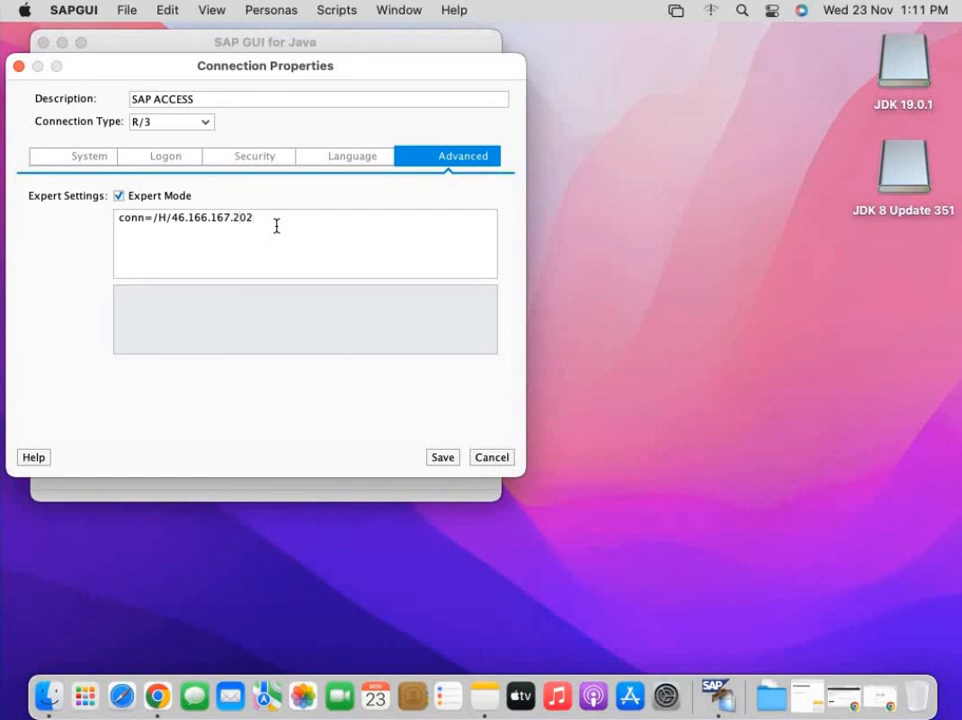
type("/S/3200/")
left_click(441, 458)
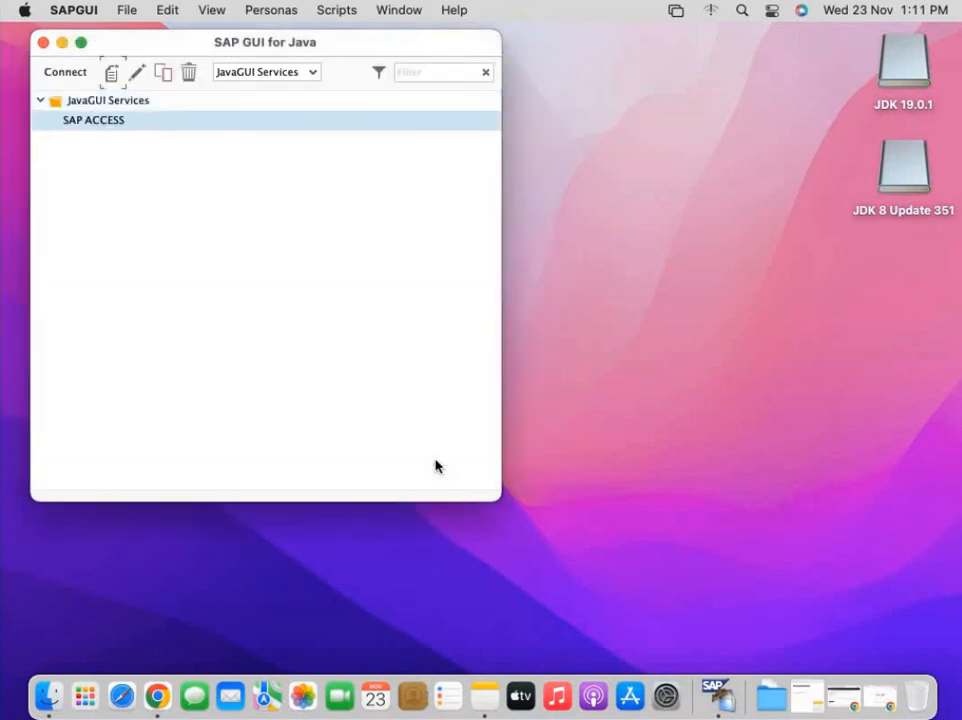
- Connect to SAP ACCESS, enlarge the logon window and log on to client 800 as sampleuser with the account password
double_click(117, 122)
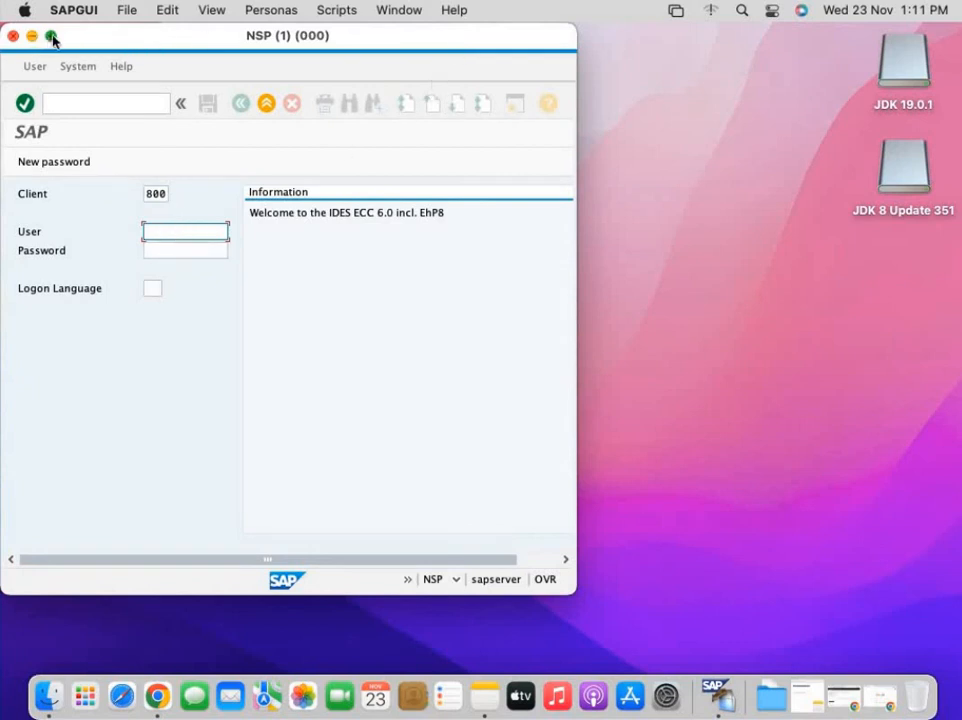
mouse_move(51, 38)
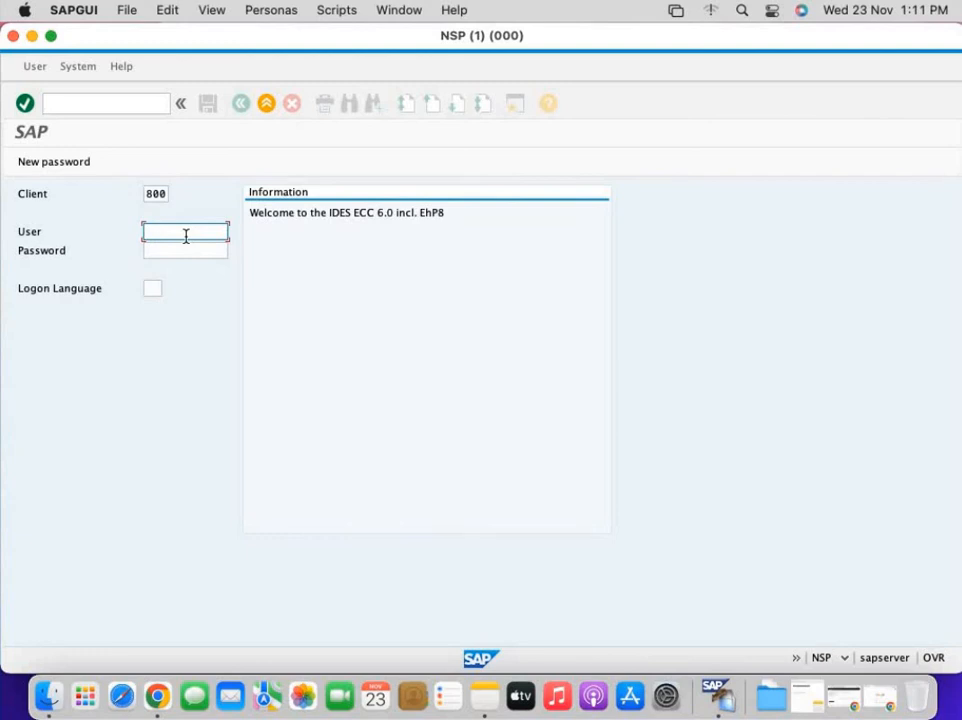
type("sampleuser")
left_click(167, 249)
type("****")
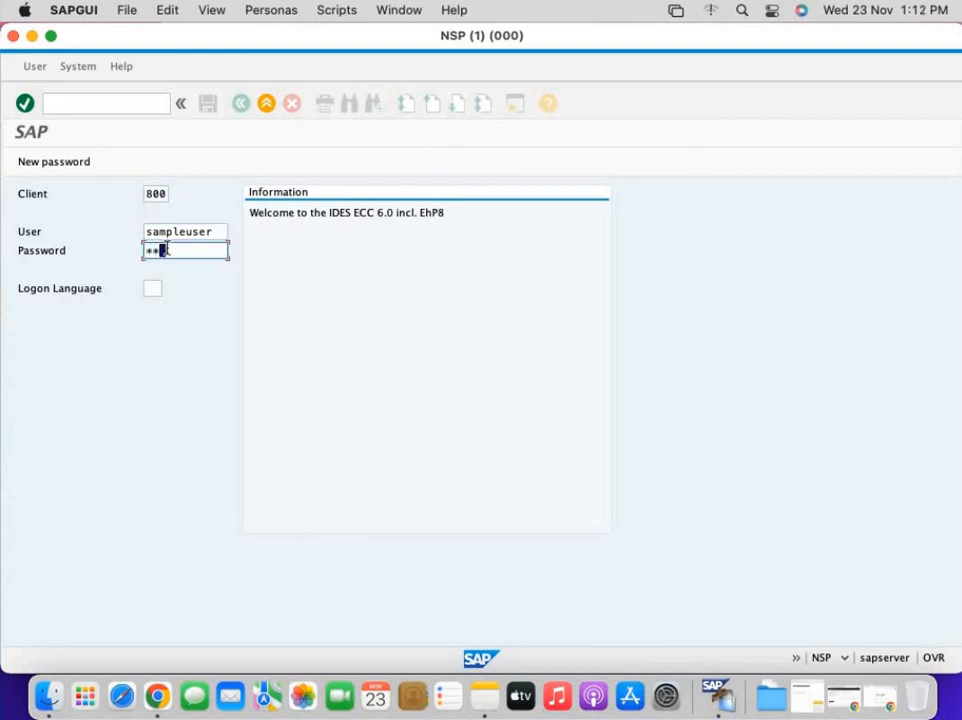
type("**")
key("Return")
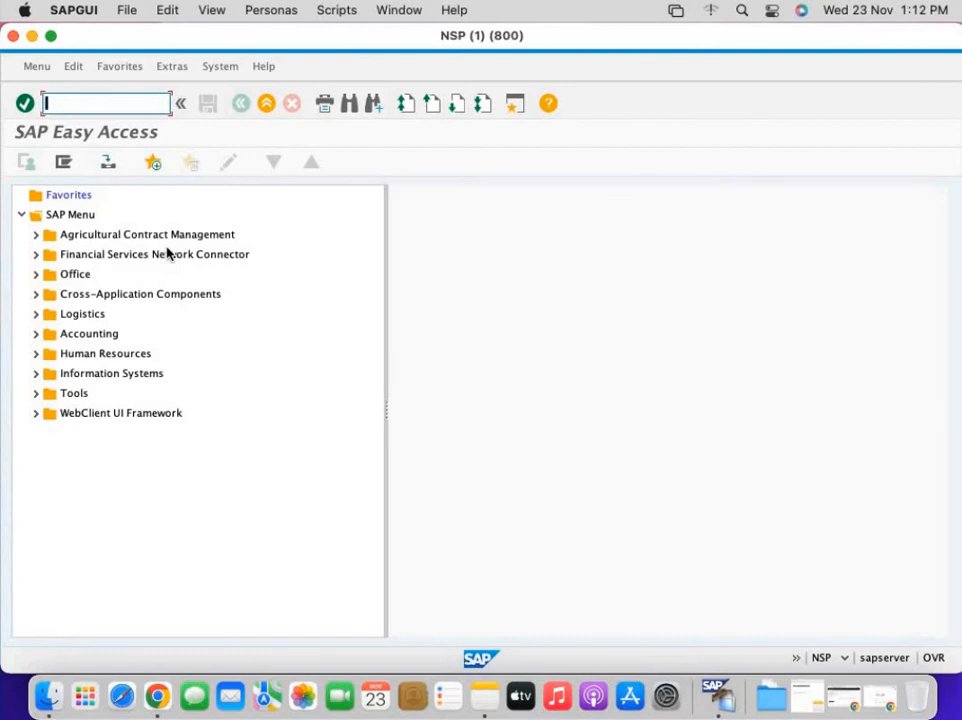
- Open transaction va01 for creating a sales order and end the SAP session with /nex
type("va01")
key("Return")
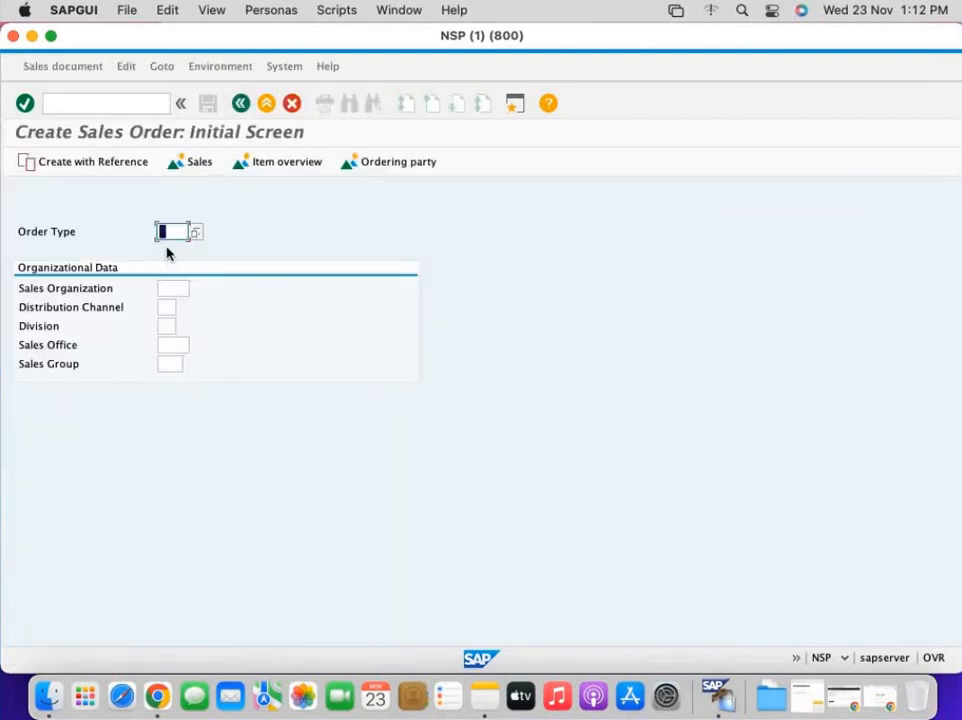
left_click(92, 107)
type("/nex")
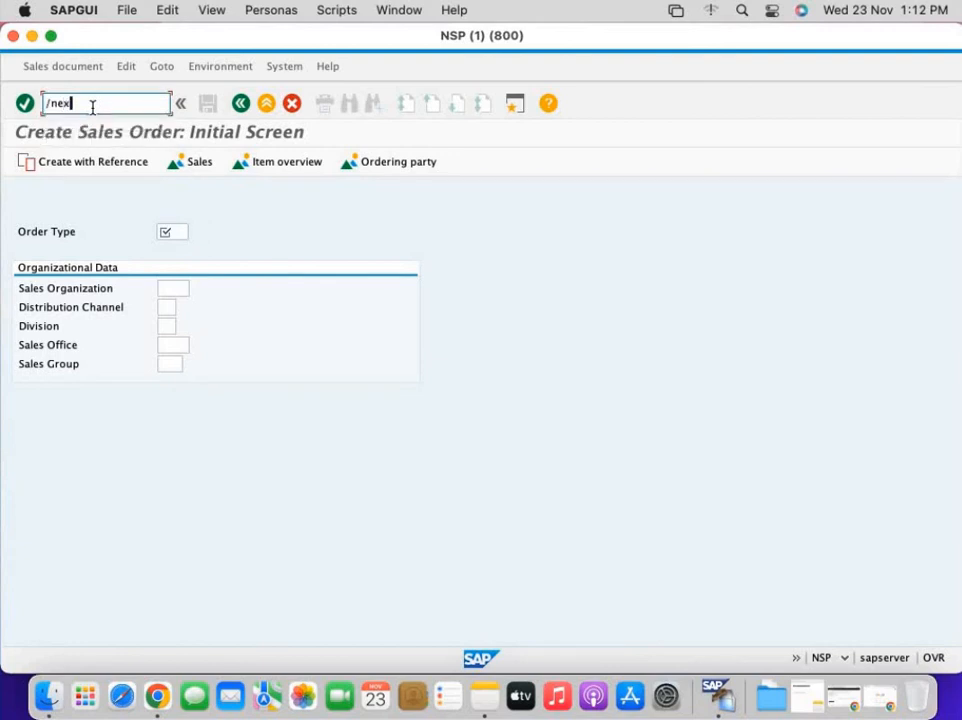
key("Return")
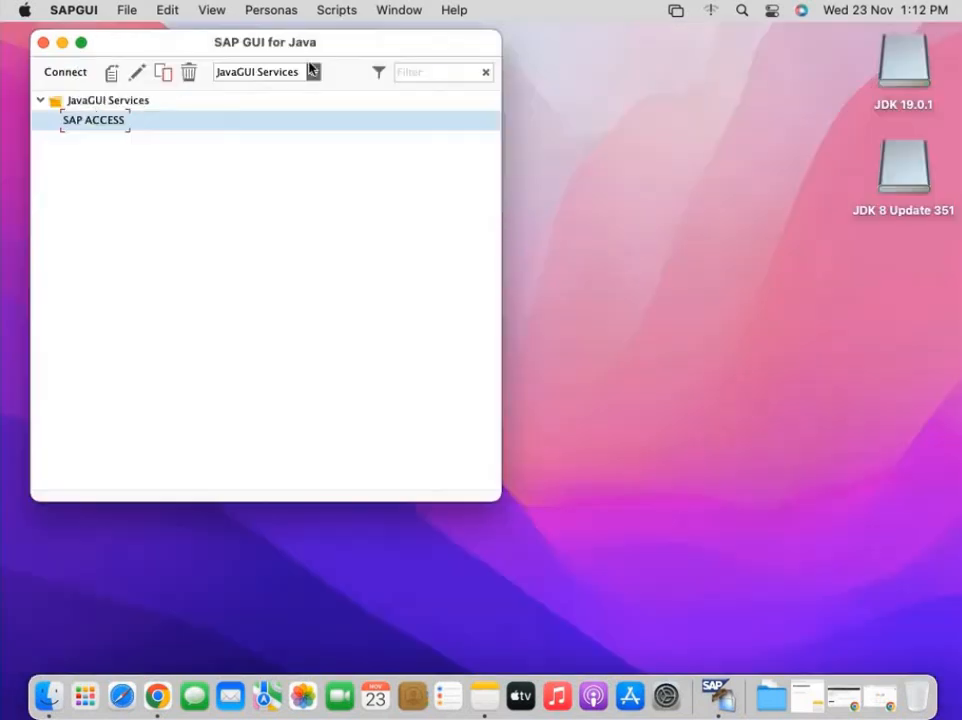